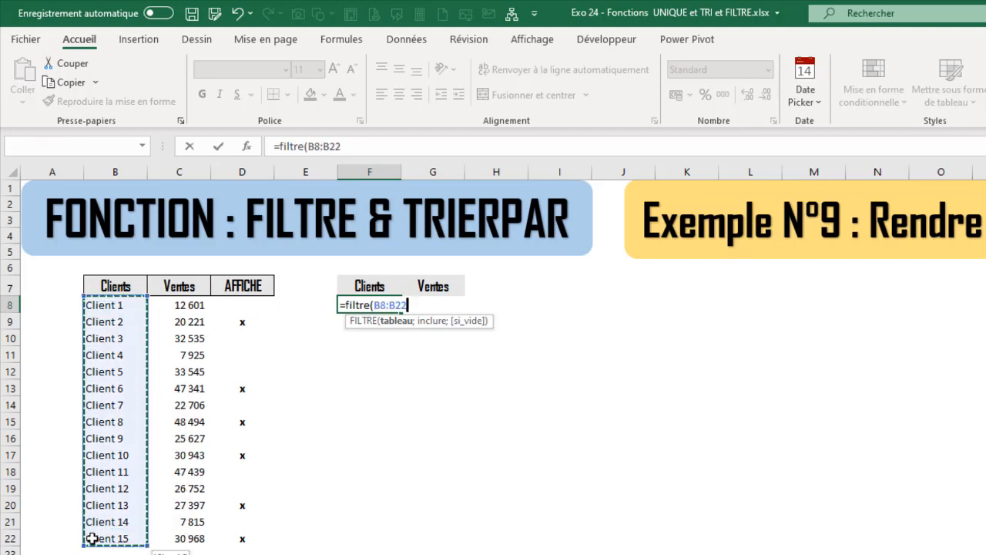
Step: Complete the F8 formula so it filters clients B8:B22 where D8:D22 equals "X"
{"action": "type", "text": ";"}
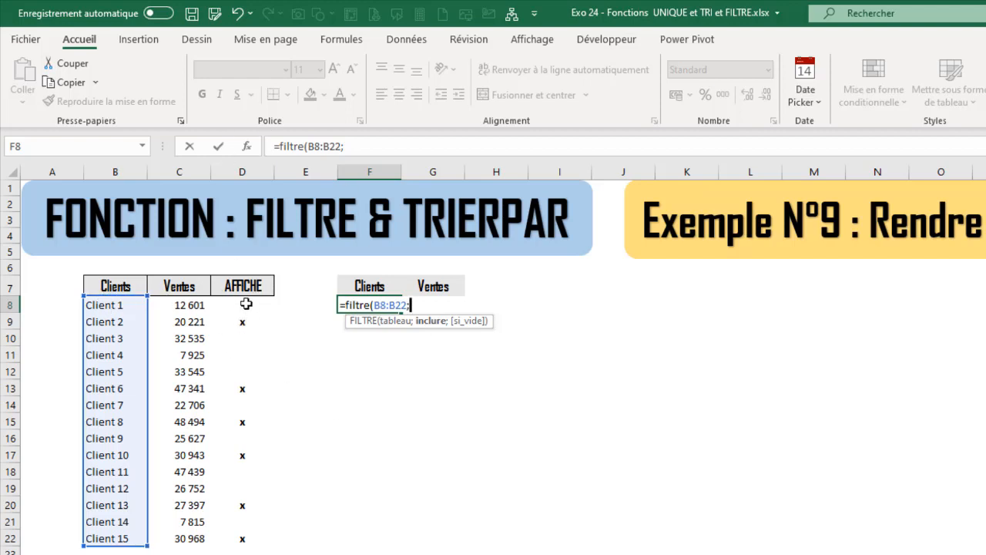
{"action": "left_click_drag", "start_coordinate": [246, 304], "coordinate": [228, 538]}
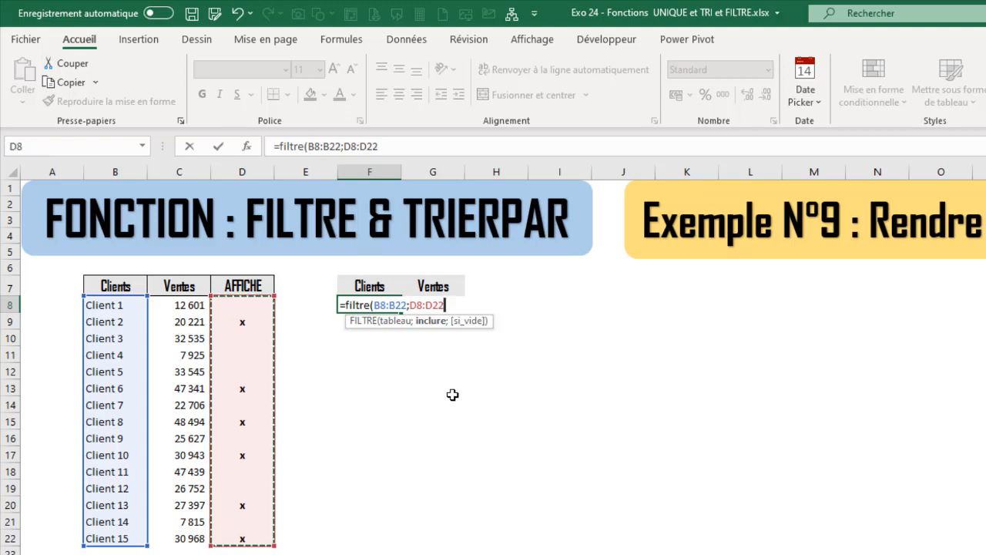
{"action": "type", "text": "=\"X"}
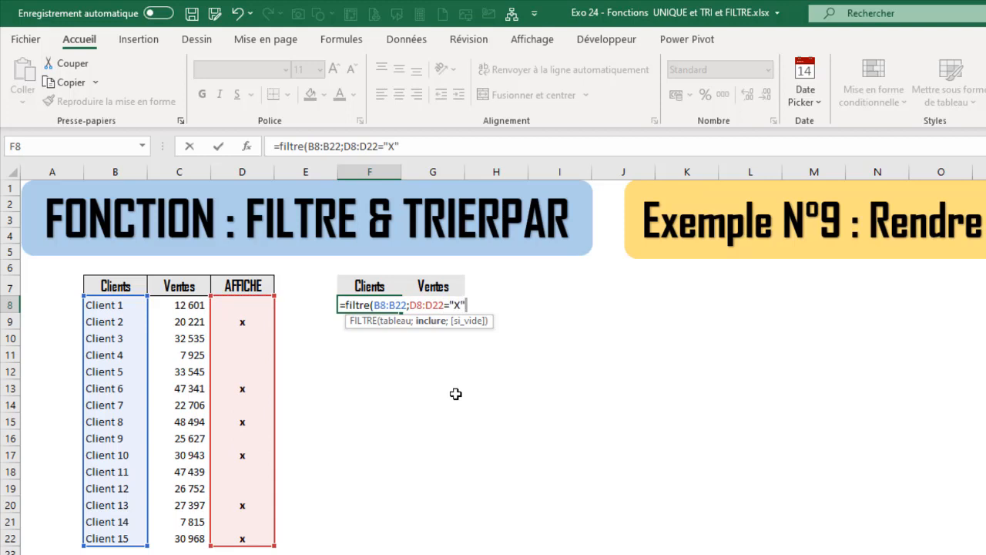
{"action": "type", "text": "\")"}
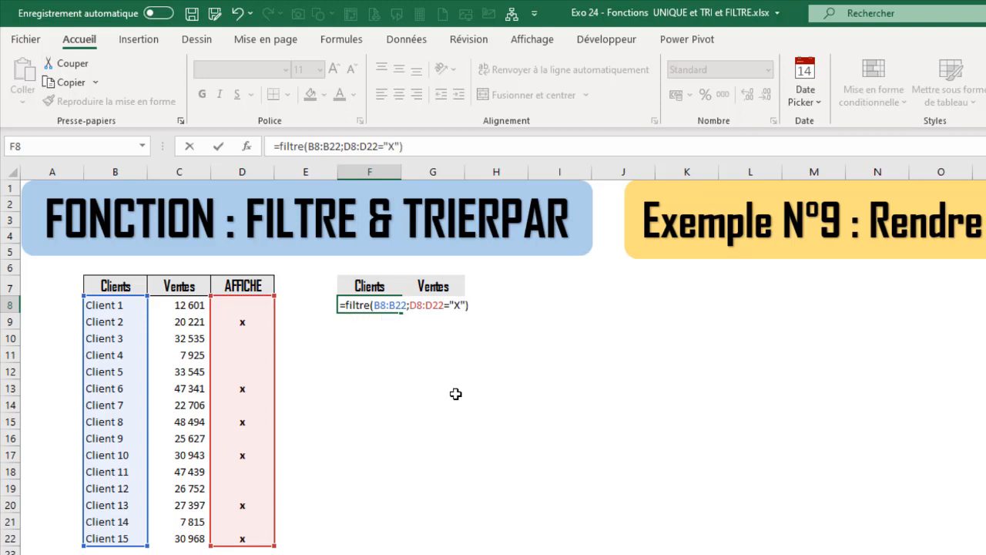
{"action": "key", "text": "Return"}
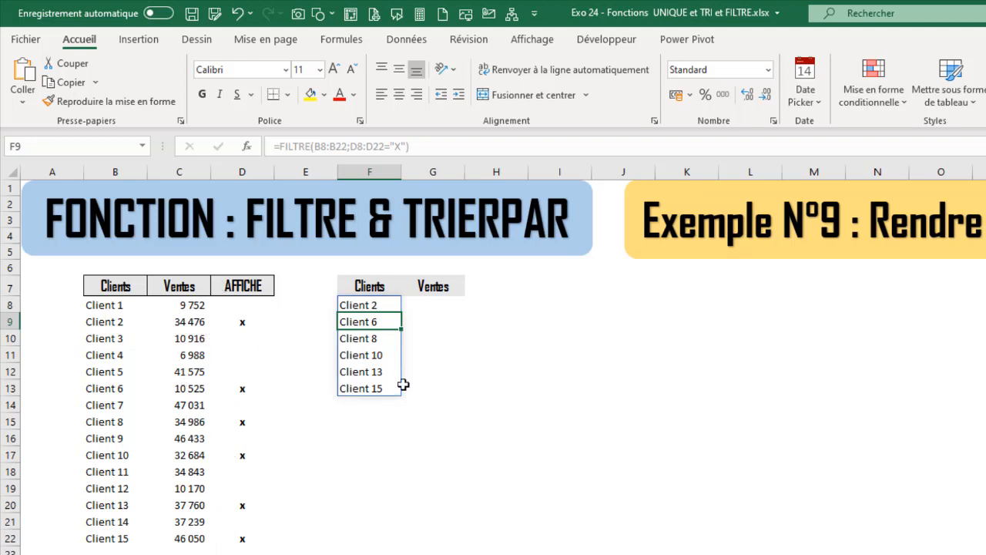
Step: Wrap the FILTRE formula in cell F8 in the TRIERPAR function
{"action": "left_click", "coordinate": [360, 305]}
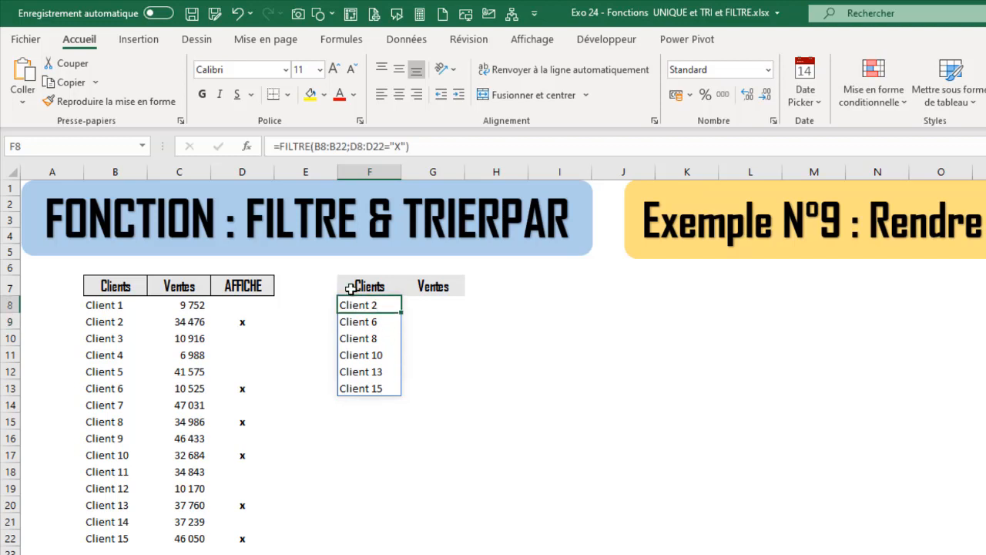
{"action": "left_click", "coordinate": [282, 149]}
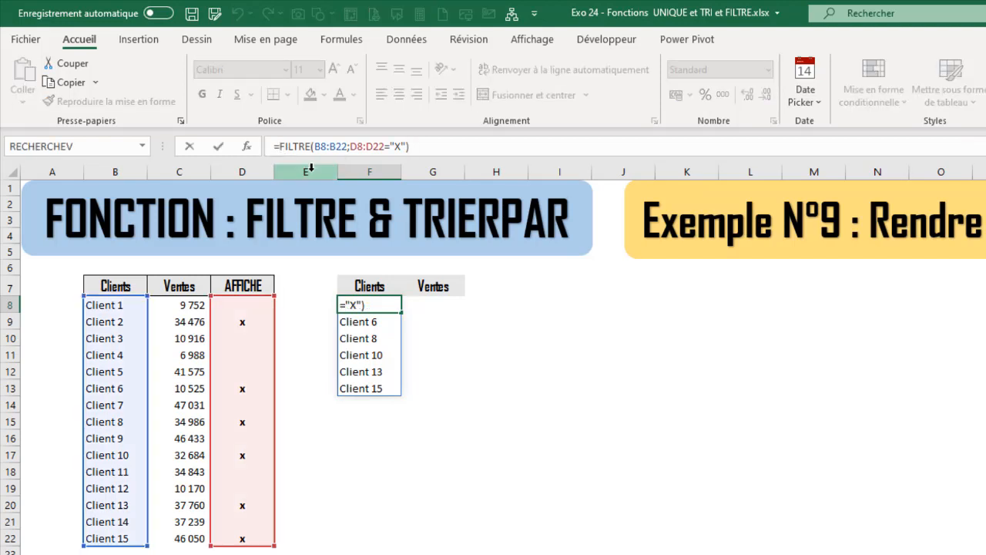
{"action": "type", "text": "TRI"}
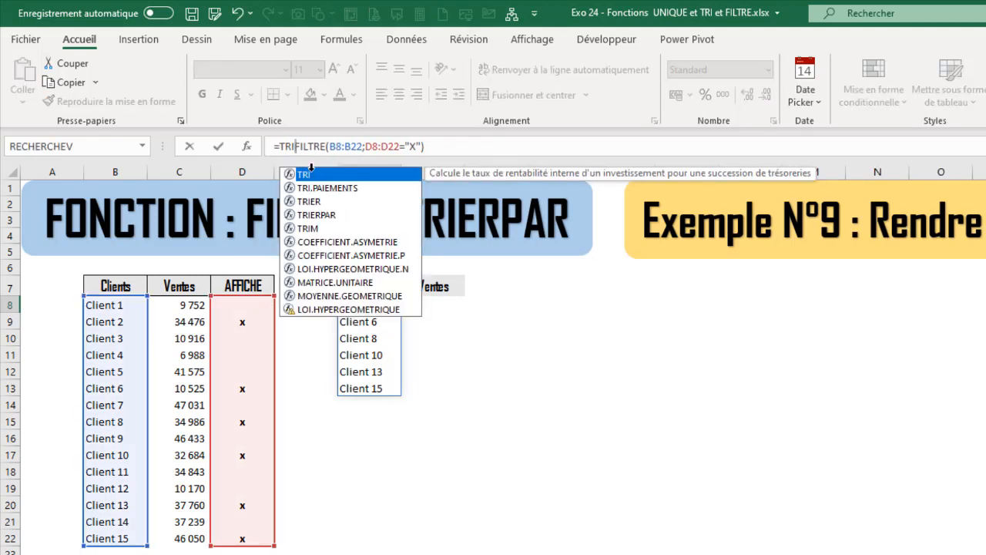
{"action": "double_click", "coordinate": [316, 215]}
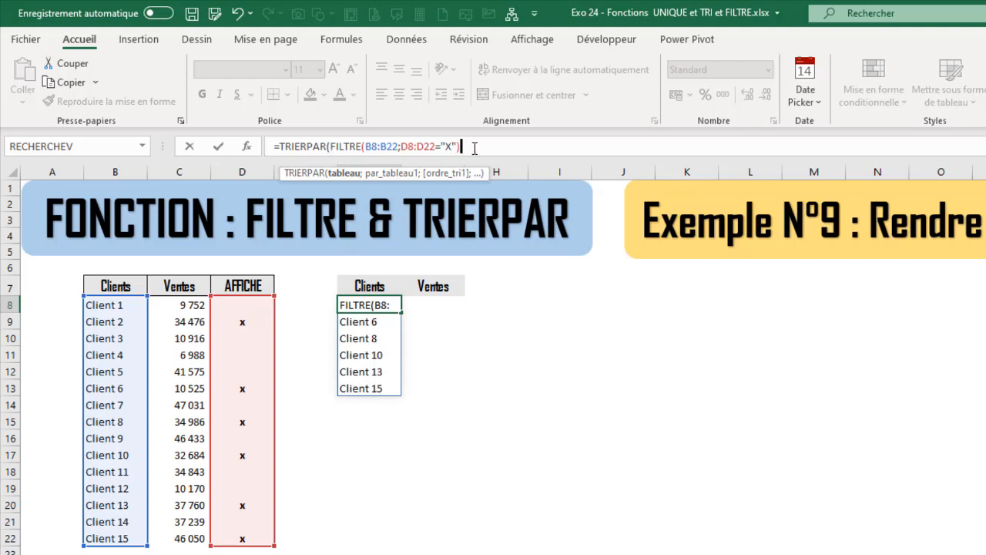
Step: Duplicate the FILTRE(B8:B22;D8:D22="X") expression as the second argument of TRIERPAR, the array to sort by
{"action": "type", "text": ";"}
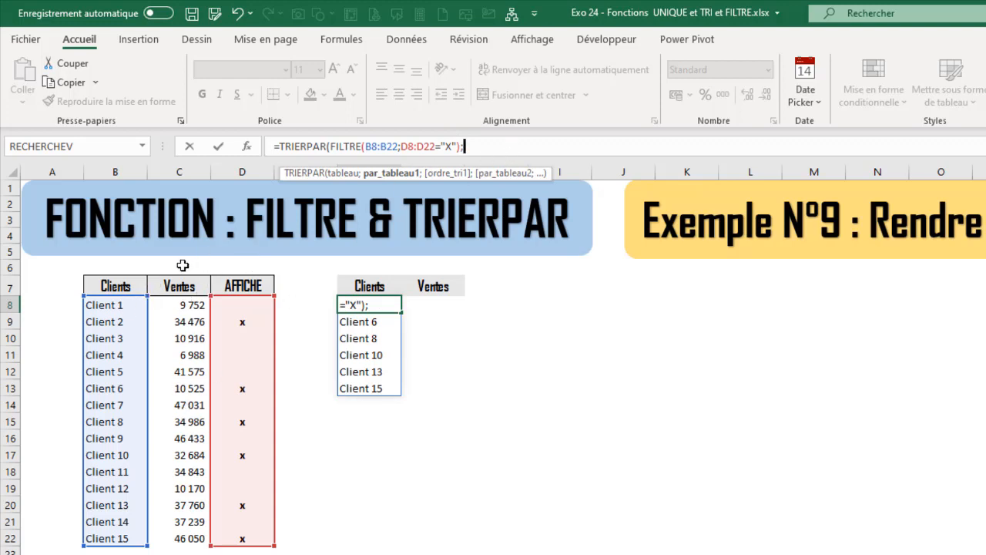
{"action": "left_click_drag", "start_coordinate": [462, 146], "coordinate": [331, 147]}
{"action": "key", "text": "ctrl+c"}
{"action": "left_click", "coordinate": [496, 150]}
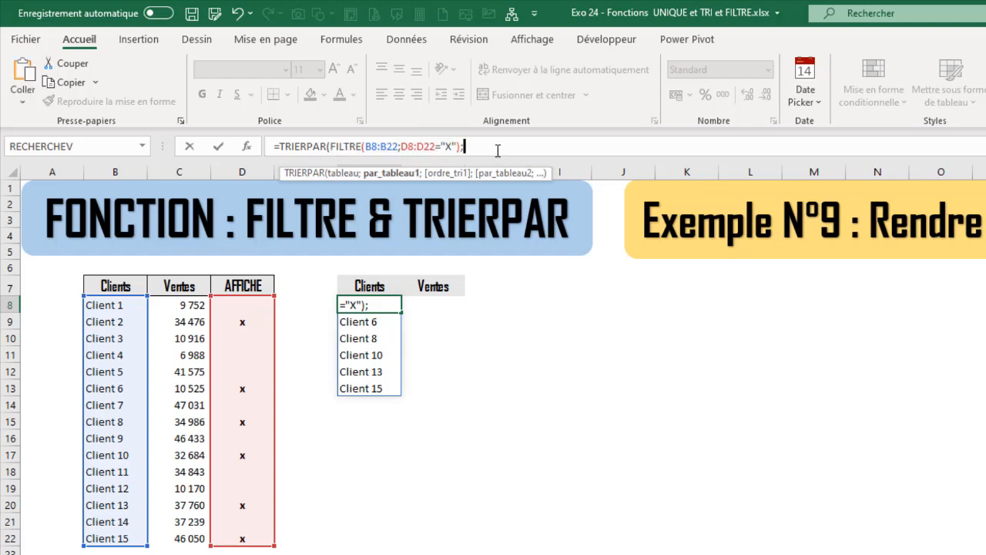
{"action": "key", "text": "ctrl+v"}
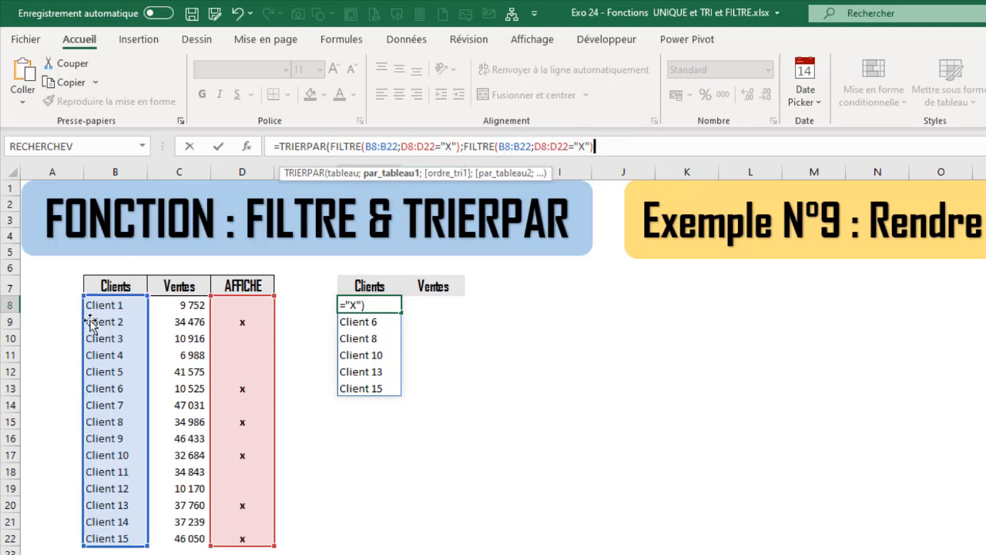
Step: Shift the first FILTRE range to C8:C22 and complete the TRIERPAR formula with descending order, -1
{"action": "left_click", "coordinate": [518, 147]}
{"action": "left_click_drag", "start_coordinate": [147, 321], "coordinate": [186, 323]}
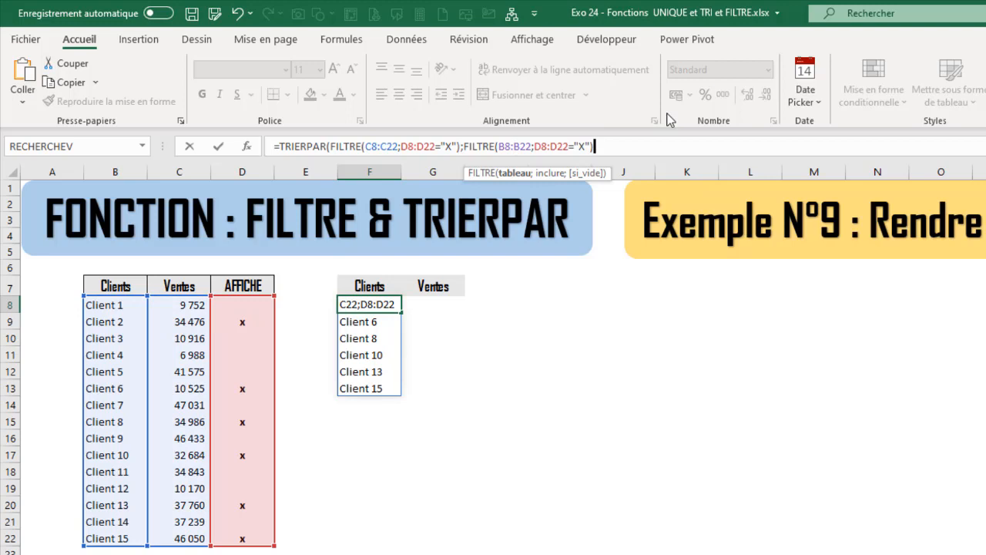
{"action": "type", "text": ";"}
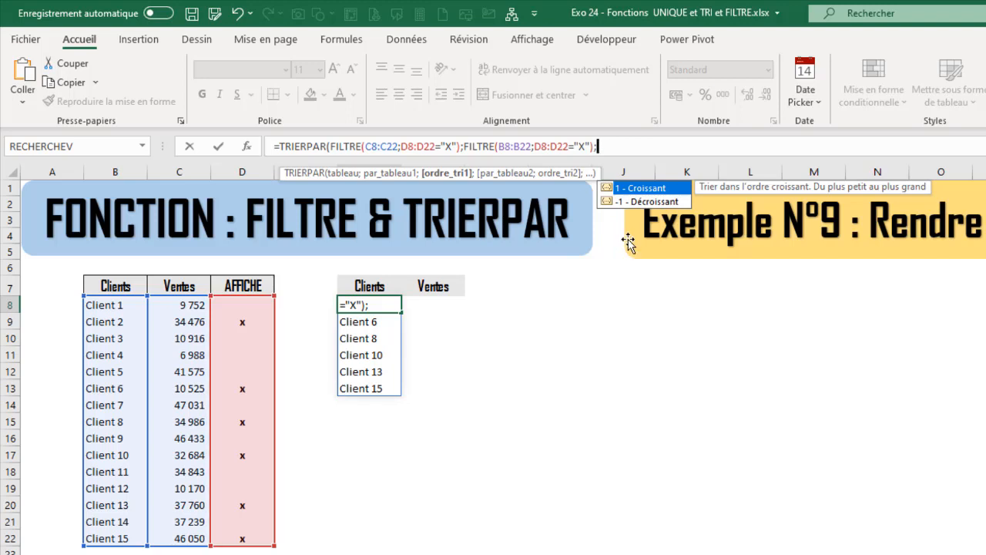
{"action": "type", "text": "-1"}
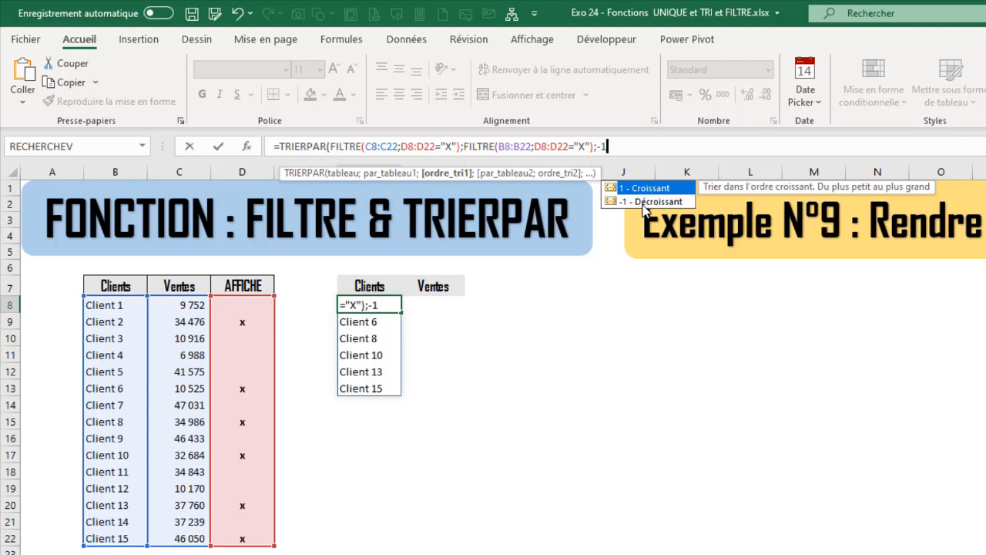
{"action": "type", "text": ")"}
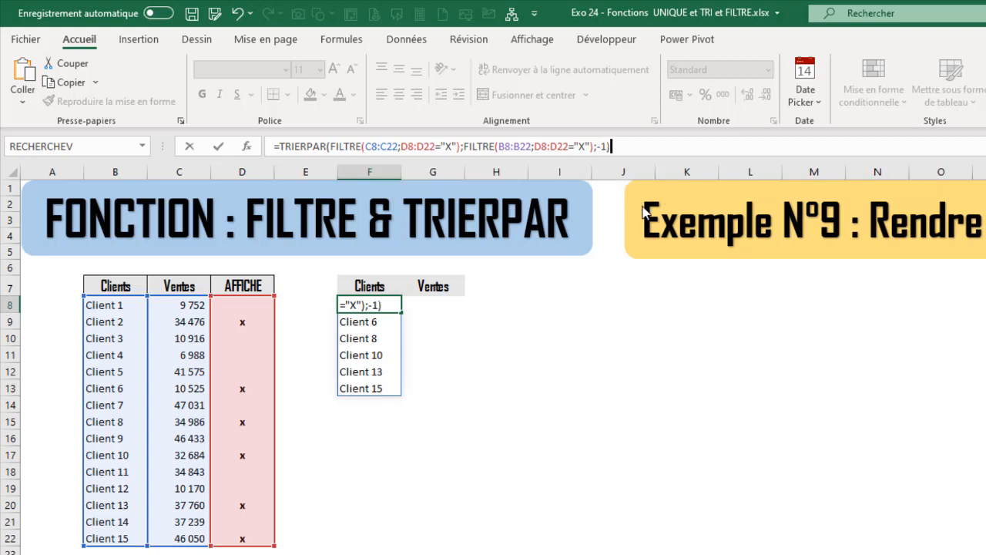
{"action": "key", "text": "Return"}
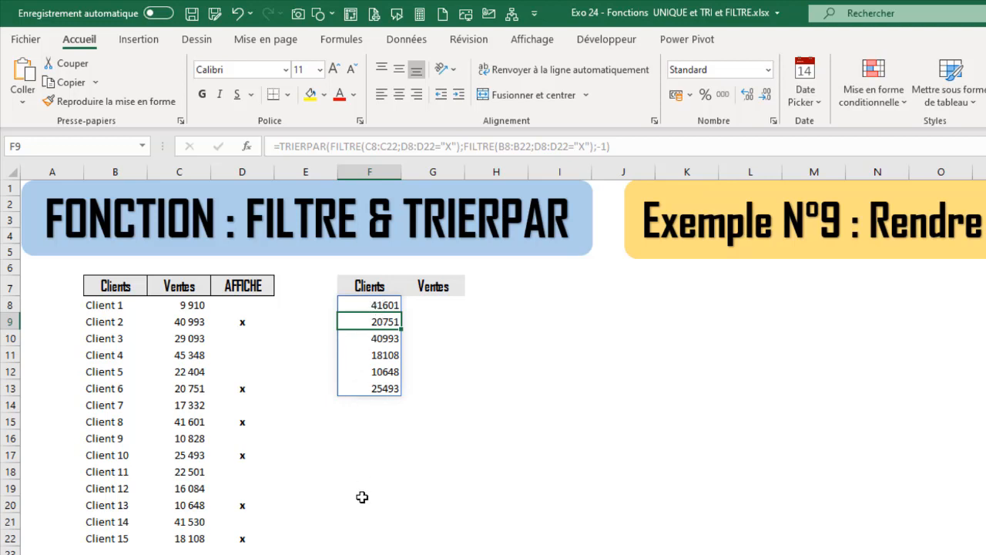
Step: Set the range of the first FILTRE in the F8 formula to the clients column, B8:B22
{"action": "left_click", "coordinate": [367, 304]}
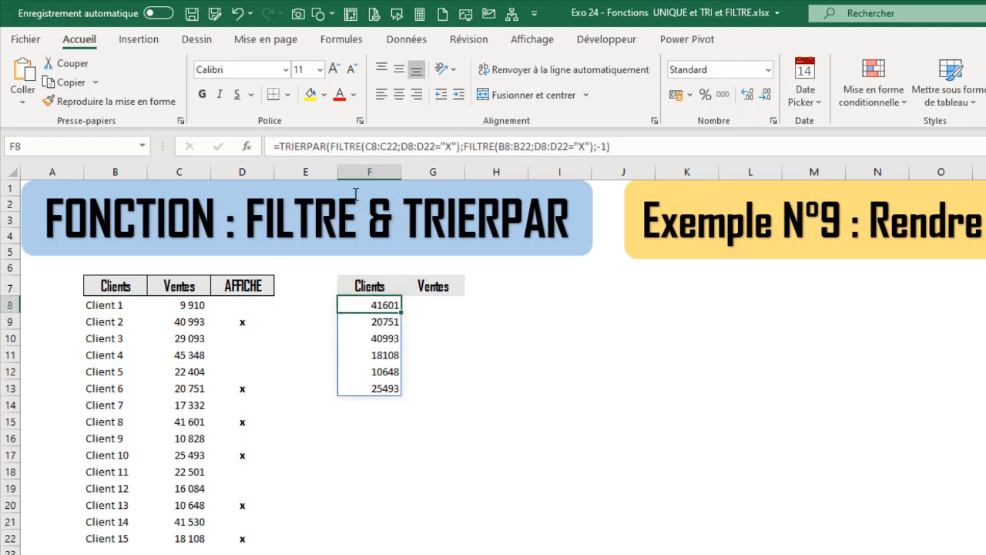
{"action": "left_click", "coordinate": [378, 145]}
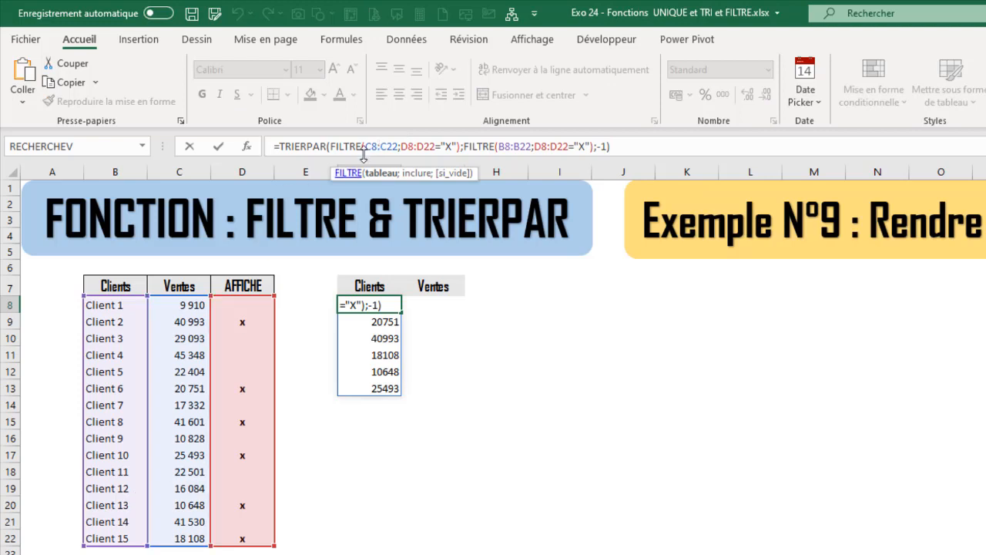
{"action": "left_click", "coordinate": [393, 146]}
{"action": "left_click", "coordinate": [401, 146]}
{"action": "left_click_drag", "start_coordinate": [182, 546], "coordinate": [132, 547]}
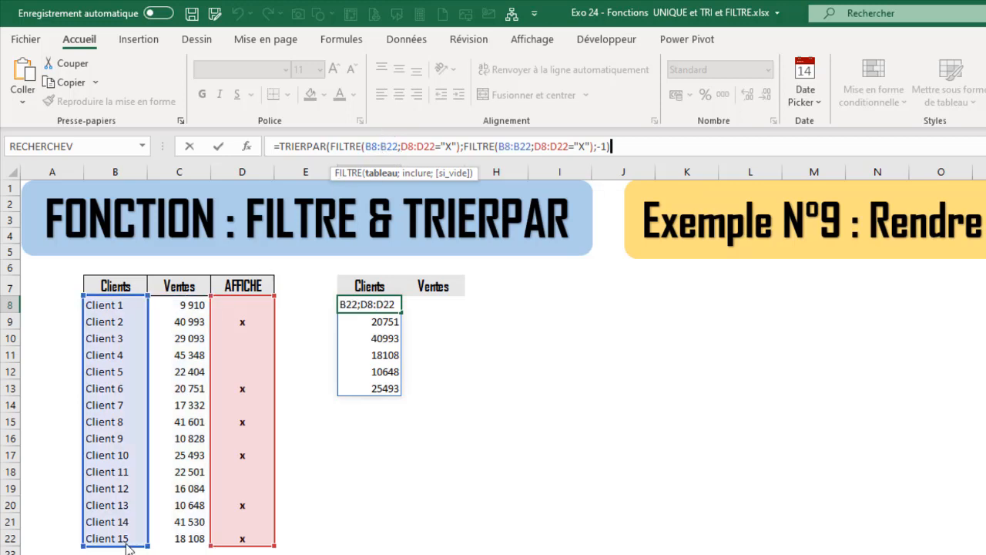
Step: Replace the range in the second FILTRE of the F8 formula with the sales column, C8:C22
{"action": "left_click", "coordinate": [513, 147]}
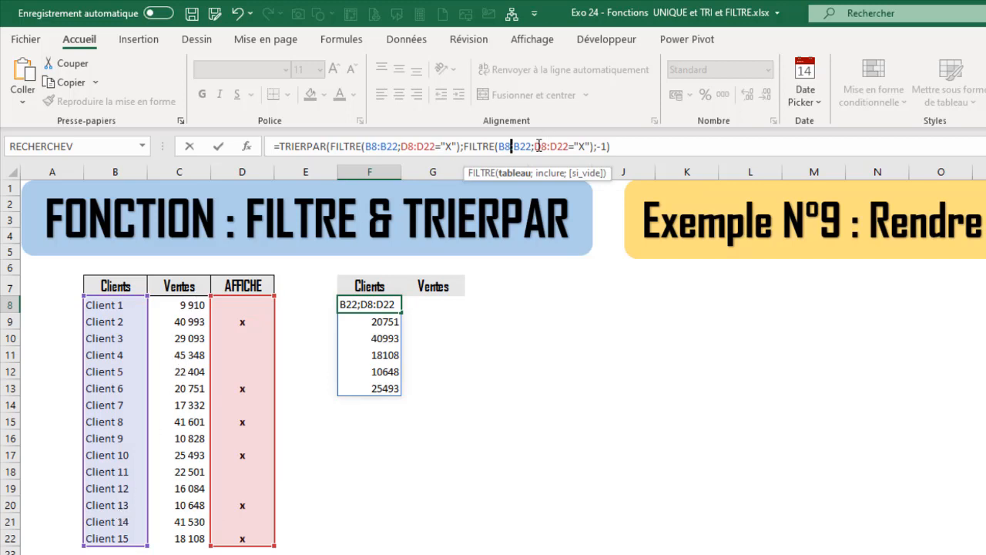
{"action": "left_click_drag", "start_coordinate": [528, 146], "coordinate": [502, 148]}
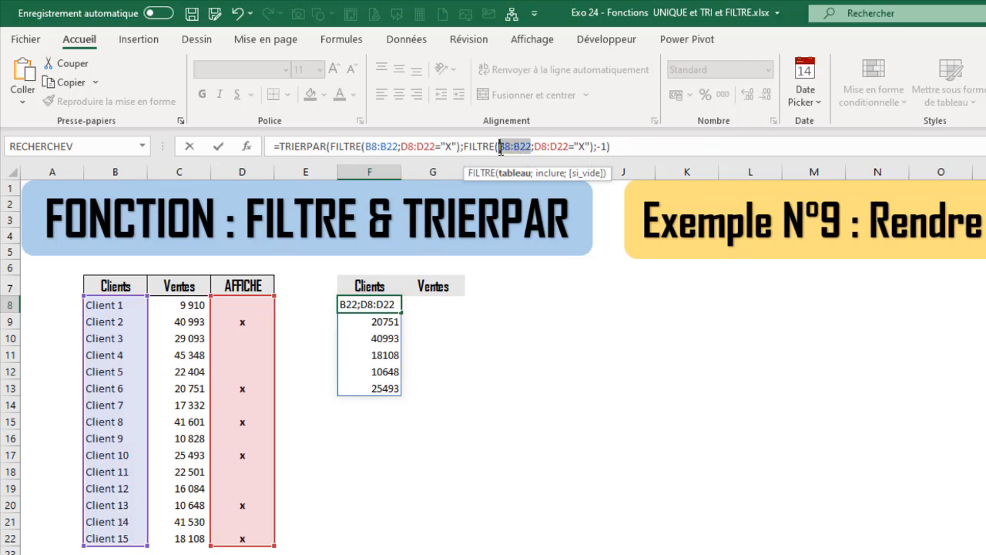
{"action": "left_click_drag", "start_coordinate": [188, 307], "coordinate": [182, 538]}
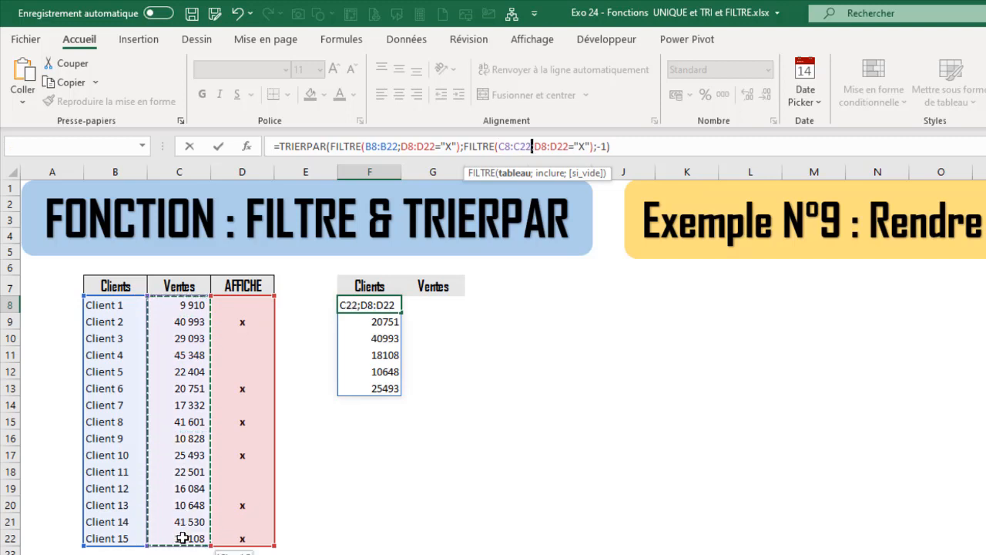
{"action": "key", "text": "Return"}
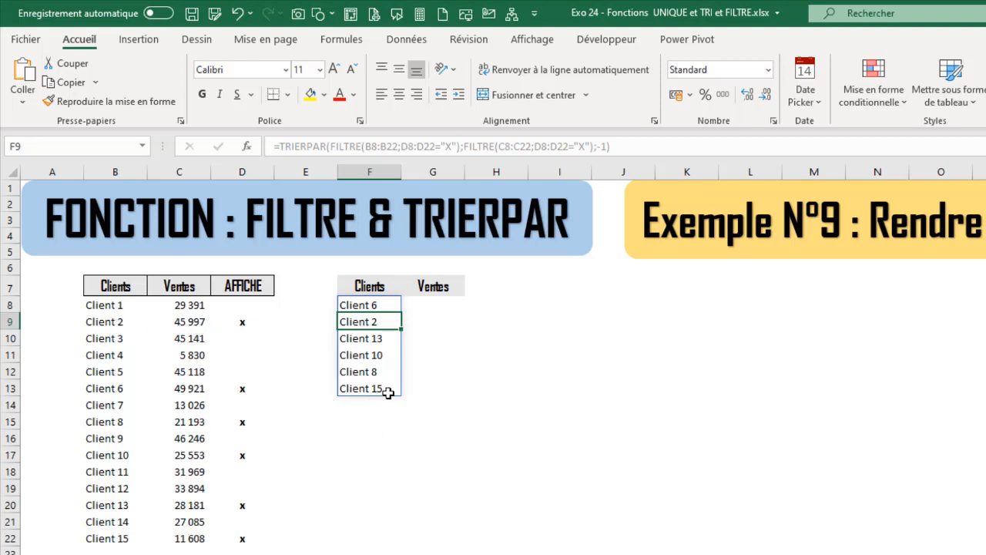
Step: Remove the AFFICHE mark for Client 8 and mark Client 4 with x instead
{"action": "left_click", "coordinate": [241, 421]}
{"action": "key", "text": "Delete"}
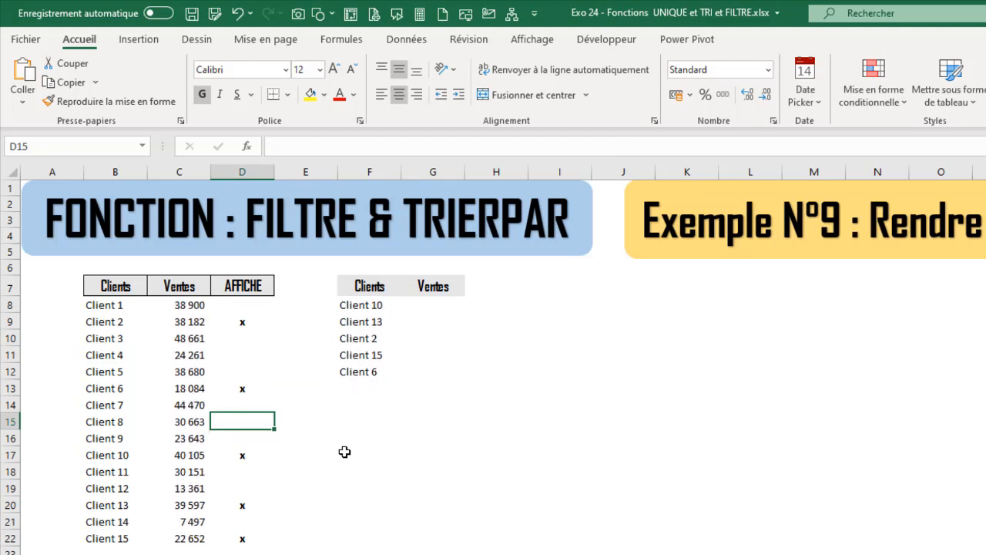
{"action": "left_click", "coordinate": [252, 354]}
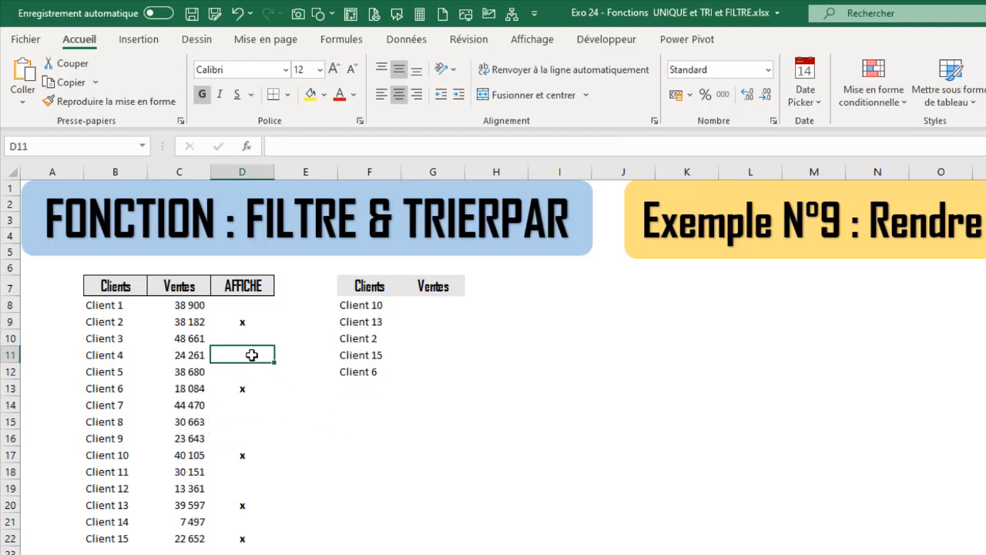
{"action": "type", "text": "x"}
{"action": "key", "text": "Return"}
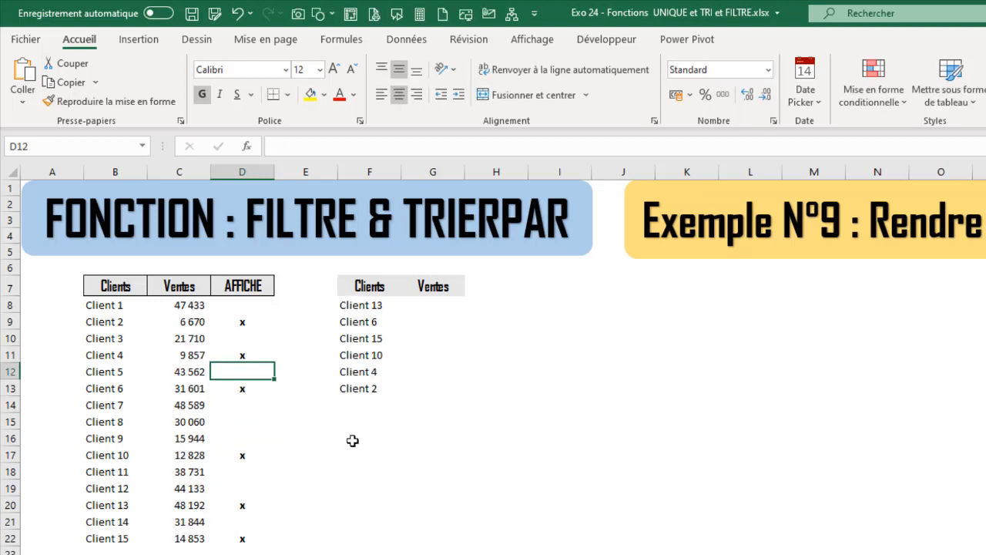
Step: Start a RECHERCHEX formula in G8 with the spilled client list F8# as the lookup value
{"action": "left_click", "coordinate": [426, 305]}
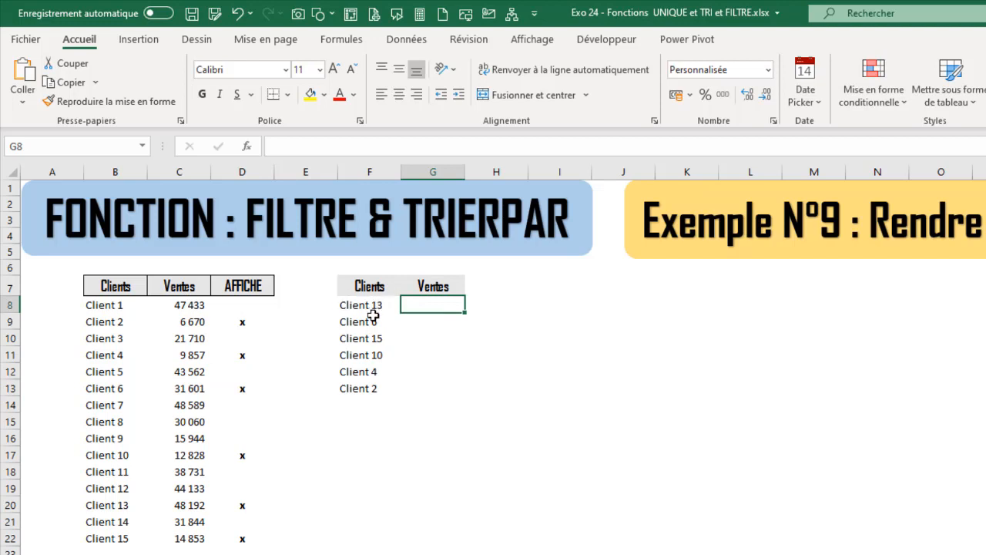
{"action": "type", "text": "=re"}
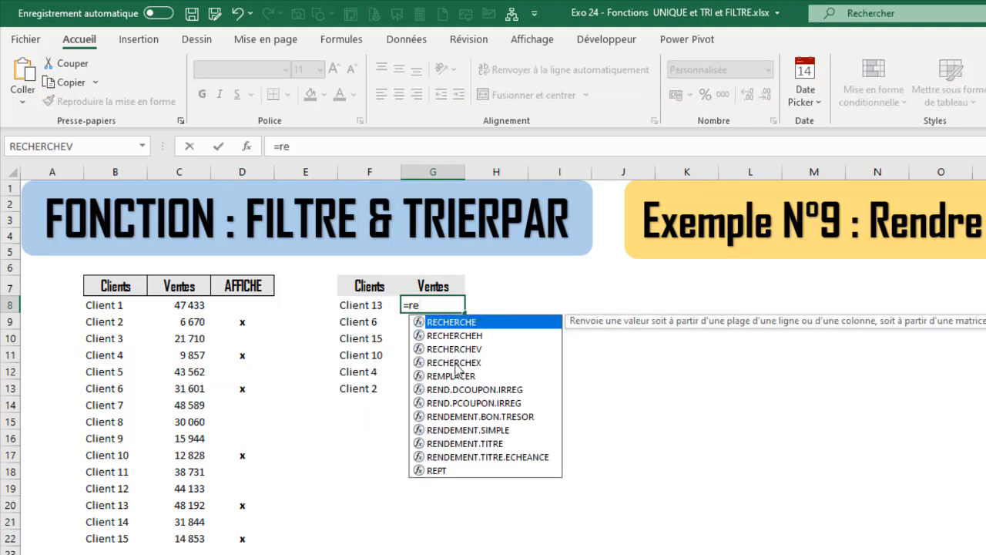
{"action": "double_click", "coordinate": [456, 362]}
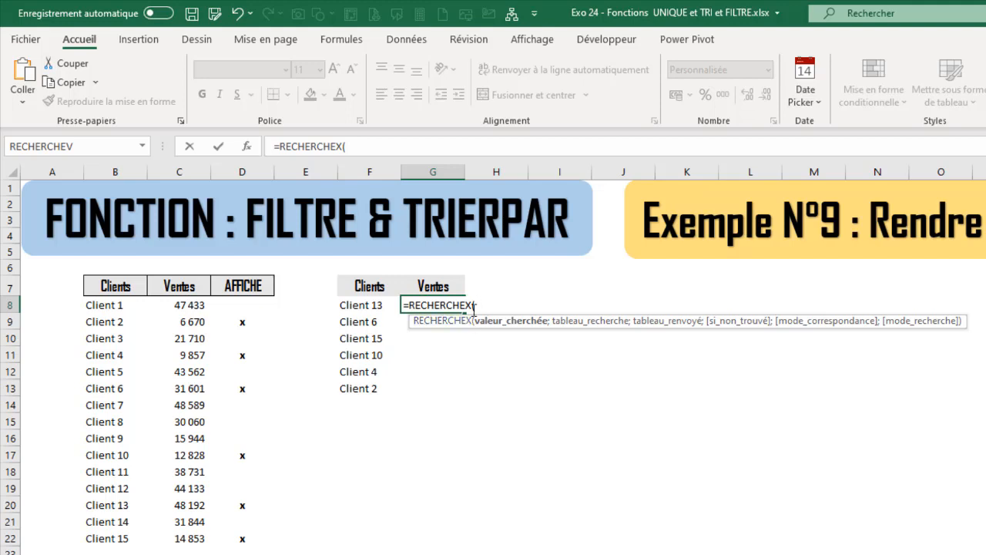
{"action": "left_click", "coordinate": [365, 305]}
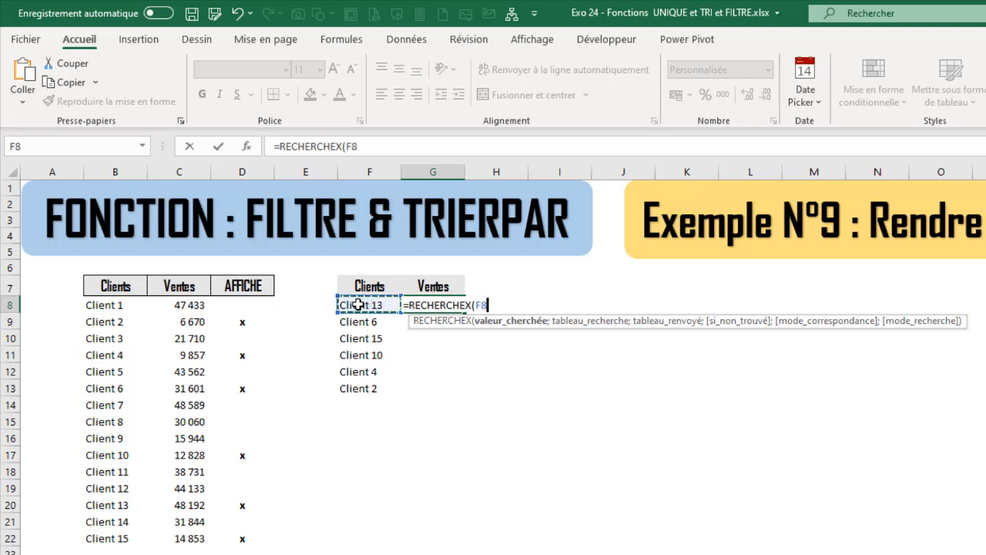
{"action": "type", "text": "#"}
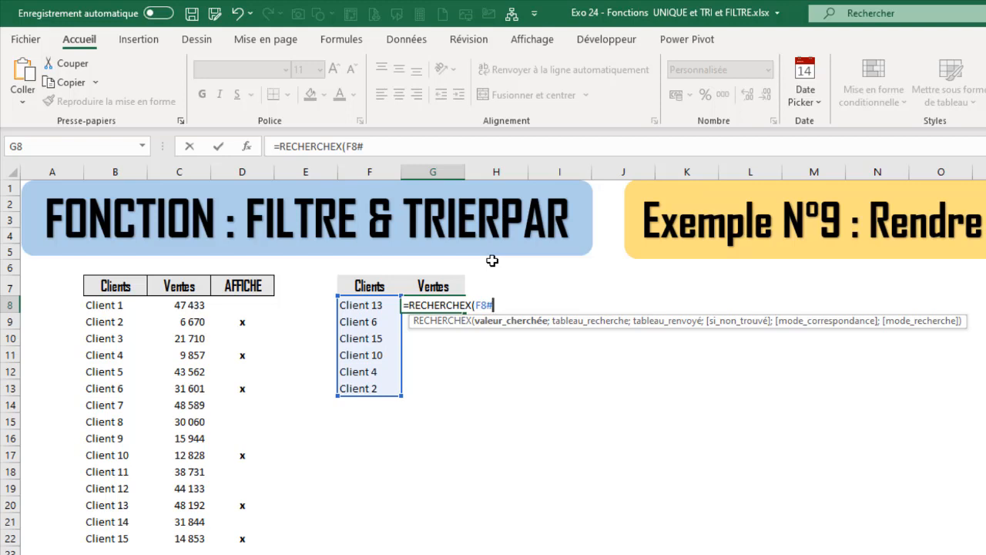
{"action": "type", "text": ";"}
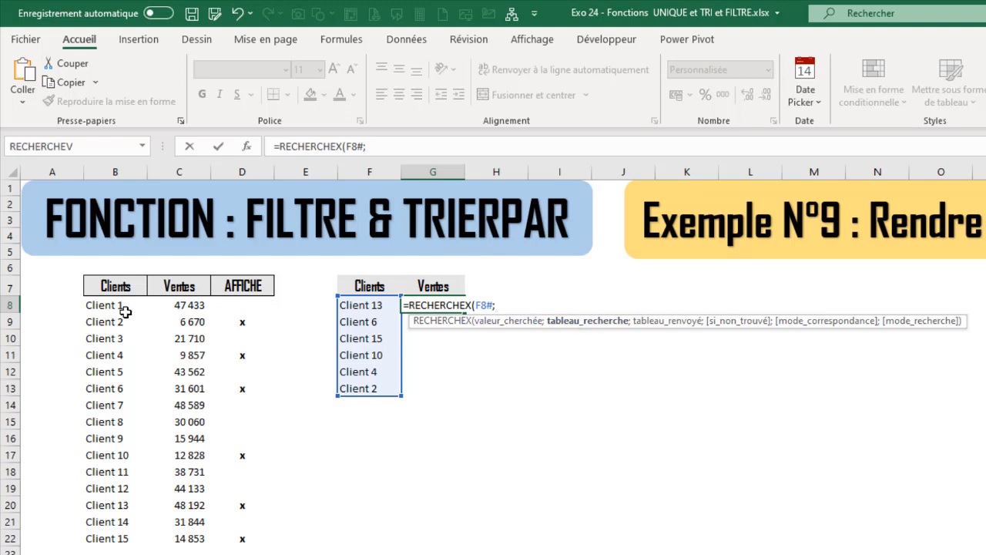
Step: Complete the RECHERCHEX formula with lookup range B8:B22, return range C8:C22, "" if not found and exact match 0
{"action": "left_click_drag", "start_coordinate": [116, 305], "coordinate": [105, 537]}
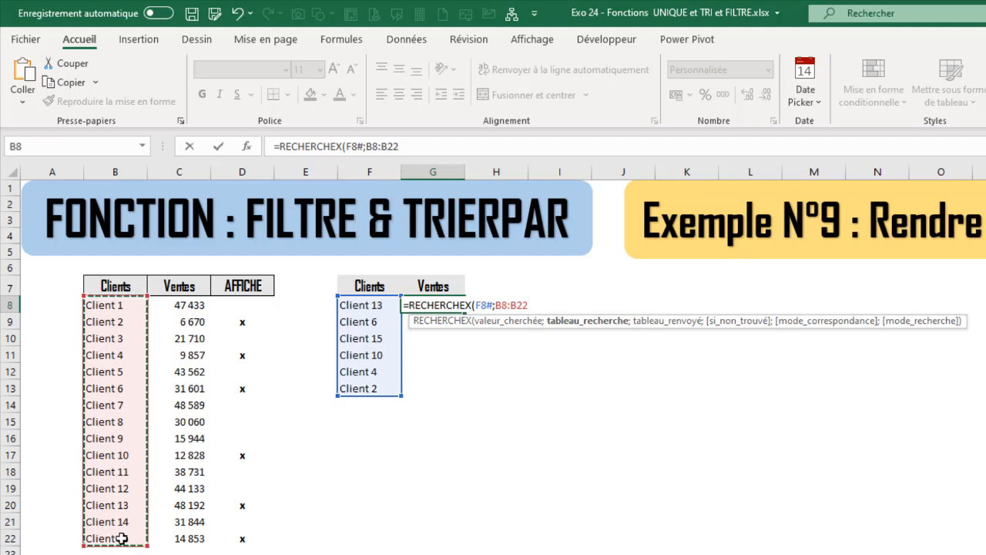
{"action": "type", "text": ";"}
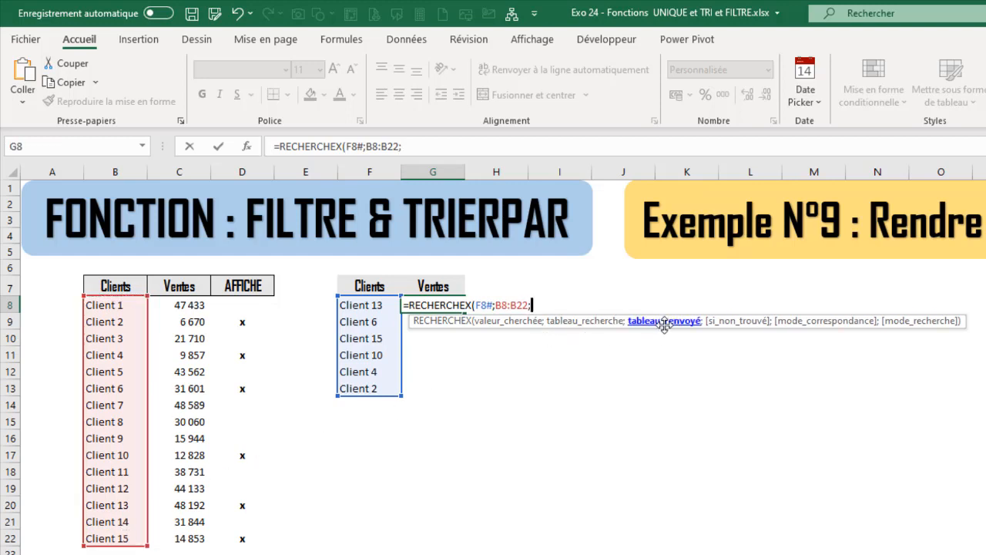
{"action": "left_click_drag", "start_coordinate": [182, 306], "coordinate": [182, 535]}
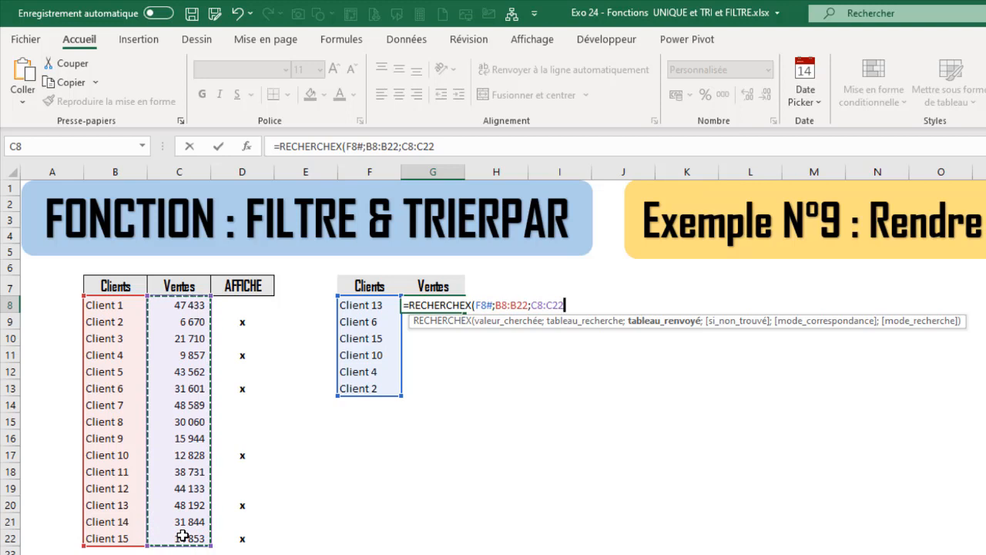
{"action": "type", "text": ";"}
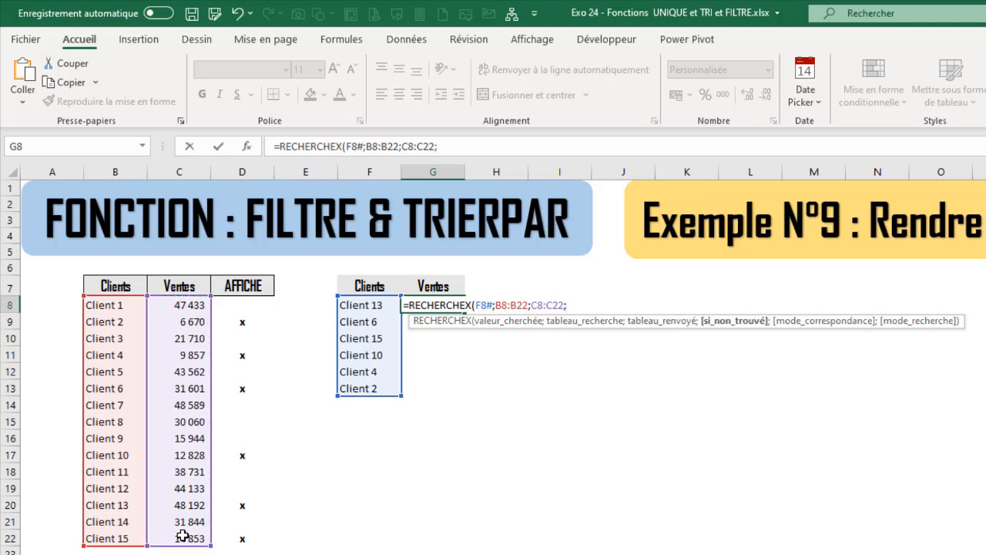
{"action": "type", "text": "\"\";0"}
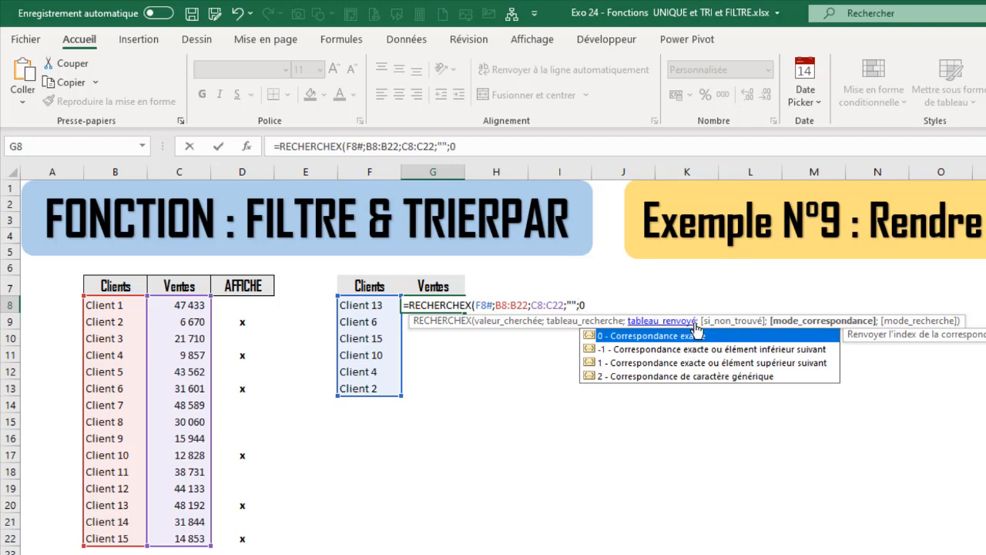
{"action": "type", "text": ")"}
{"action": "key", "text": "Return"}
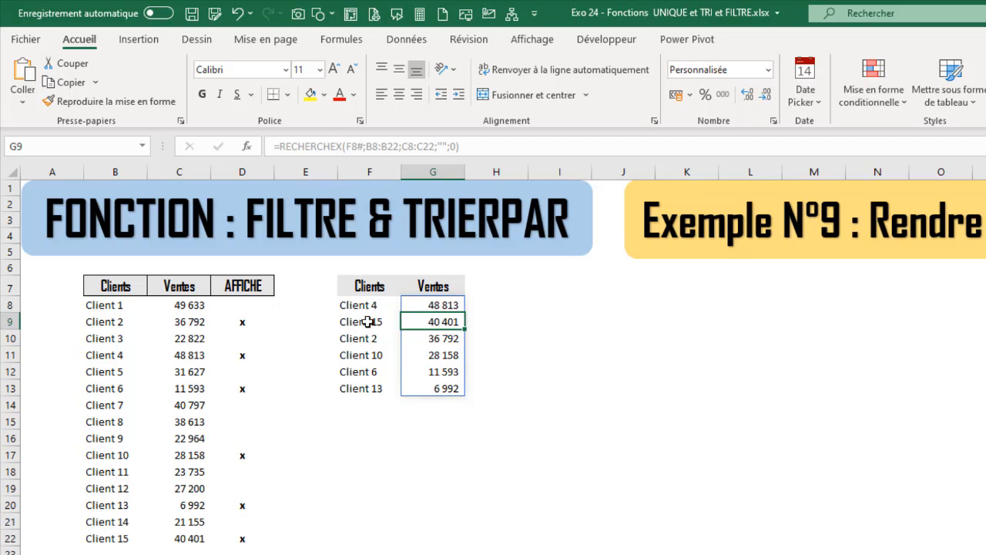
Step: Insert a clustered column chart from the sorted Clients and Ventes table, F7:G13
{"action": "left_click_drag", "start_coordinate": [362, 289], "coordinate": [446, 388]}
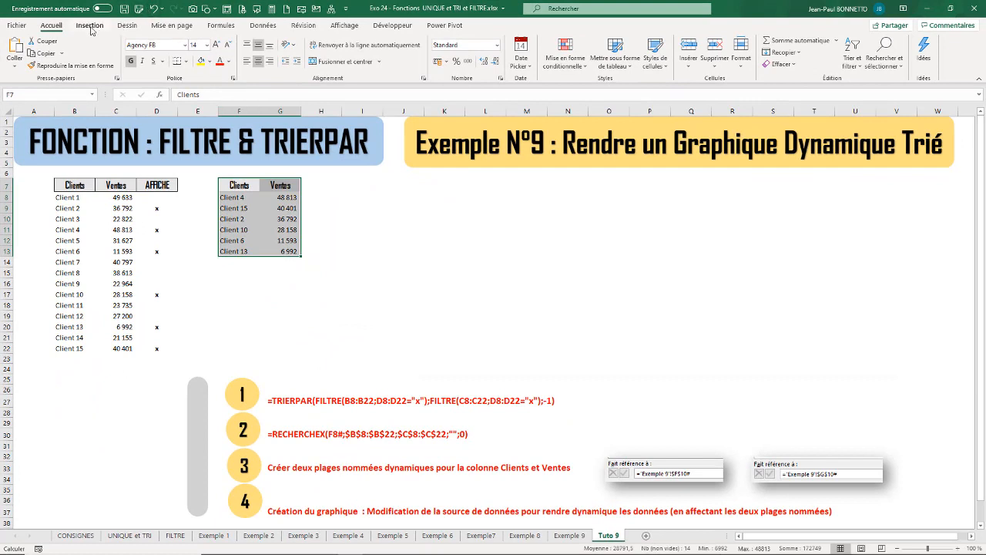
{"action": "left_click", "coordinate": [90, 25]}
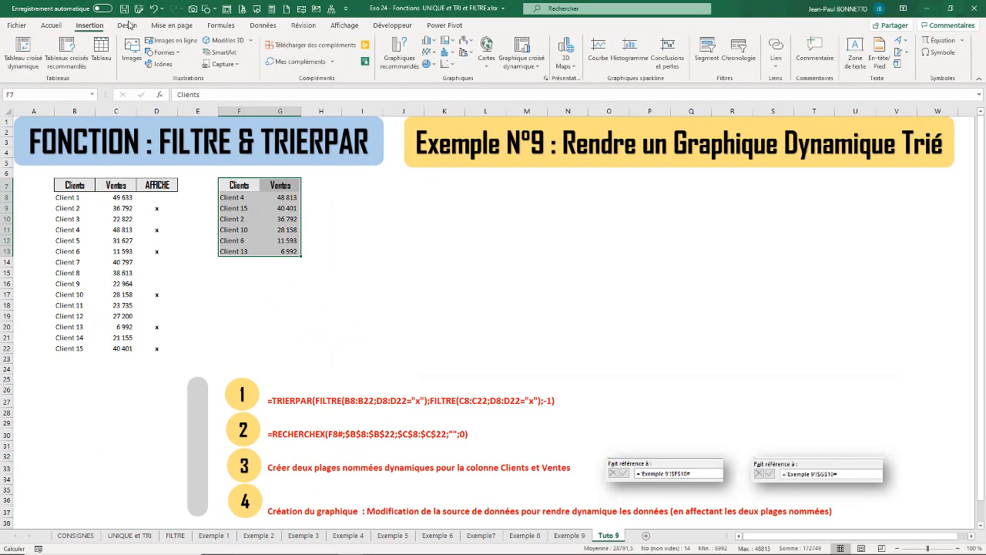
{"action": "left_click", "coordinate": [435, 43]}
{"action": "left_click", "coordinate": [438, 77]}
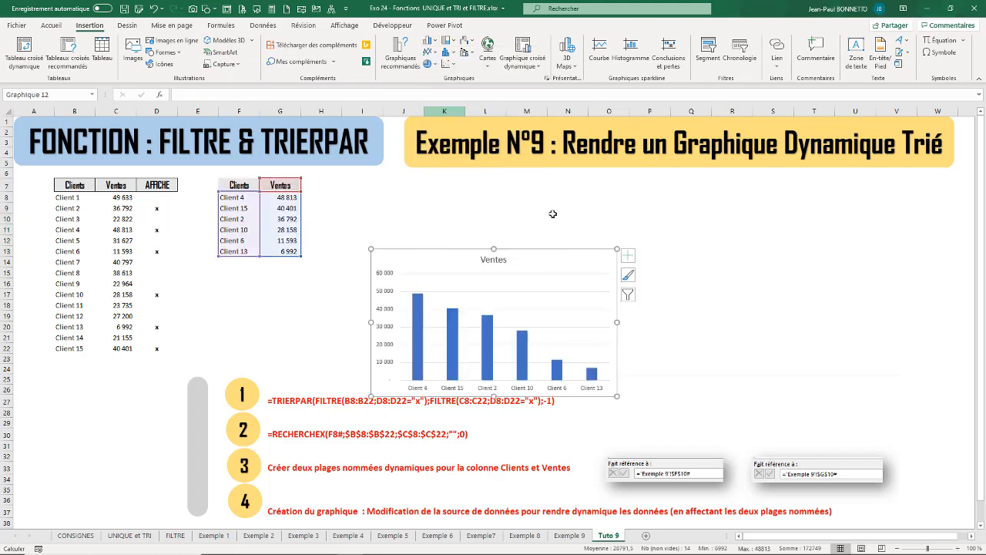
Step: Move the Ventes chart just below the yellow Exemple N°9 banner and enlarge it to roughly the banner's width
{"action": "left_click_drag", "start_coordinate": [563, 221], "coordinate": [579, 192]}
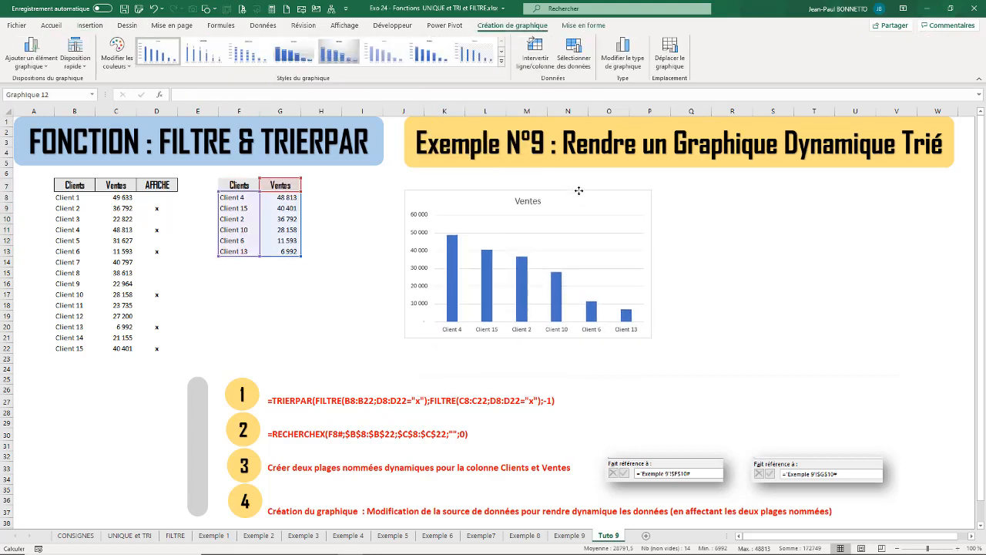
{"action": "left_click_drag", "start_coordinate": [650, 337], "coordinate": [950, 375]}
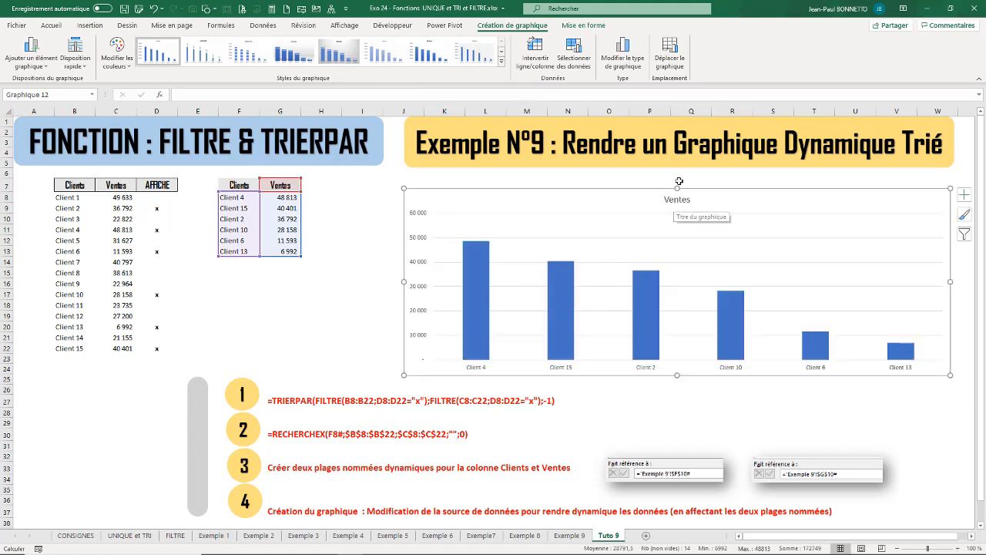
{"action": "left_click_drag", "start_coordinate": [649, 183], "coordinate": [650, 177]}
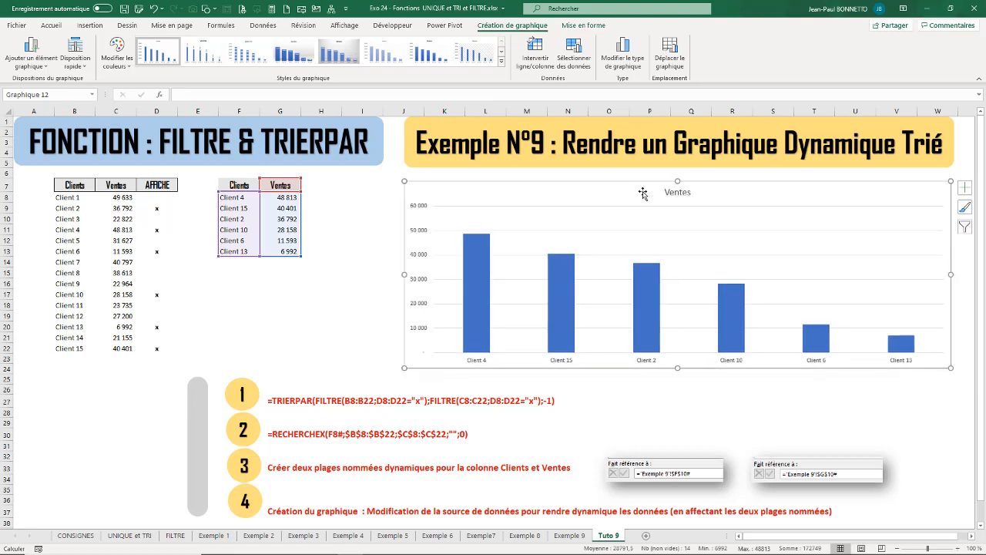
Step: Add data labels to the Ventes columns and delete the chart's vertical axis and horizontal gridlines
{"action": "right_click", "coordinate": [479, 262]}
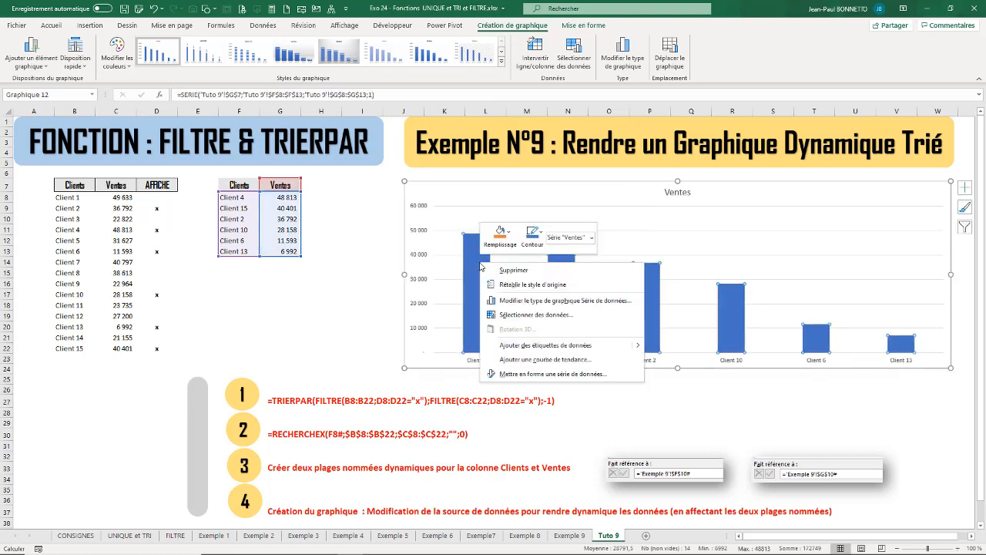
{"action": "left_click", "coordinate": [523, 345]}
{"action": "left_click", "coordinate": [414, 237]}
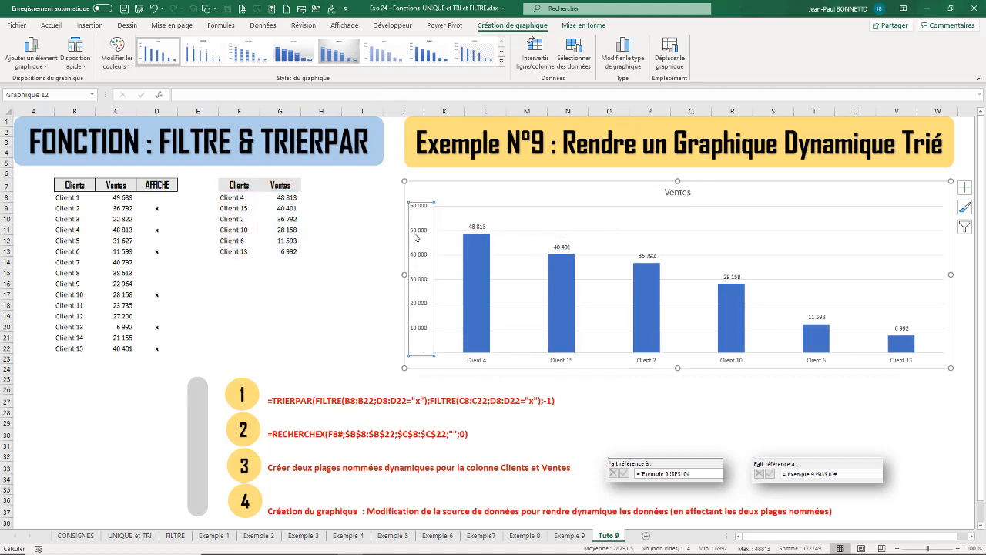
{"action": "key", "text": "Delete"}
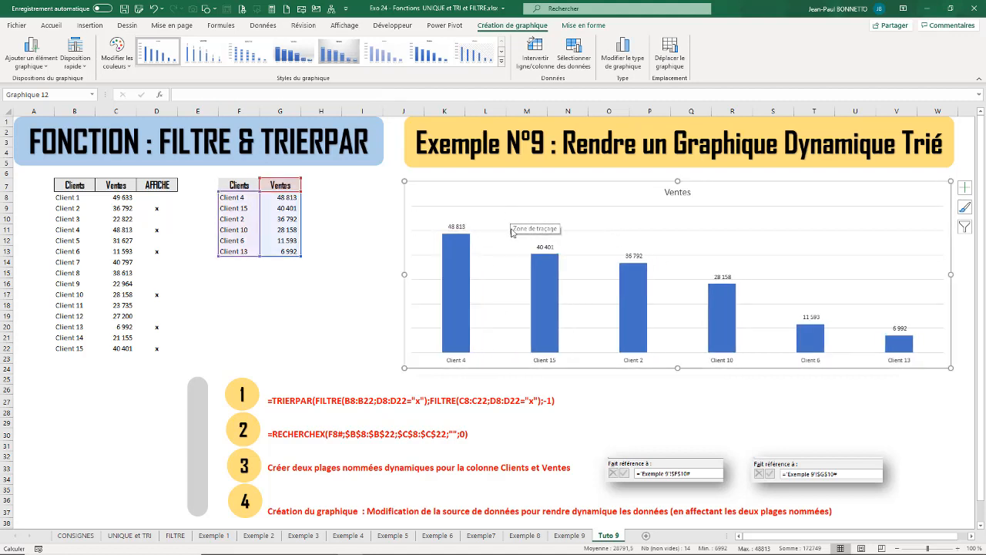
Step: Format the chart's data labels as bold Agency FB, size 14
{"action": "left_click", "coordinate": [457, 227]}
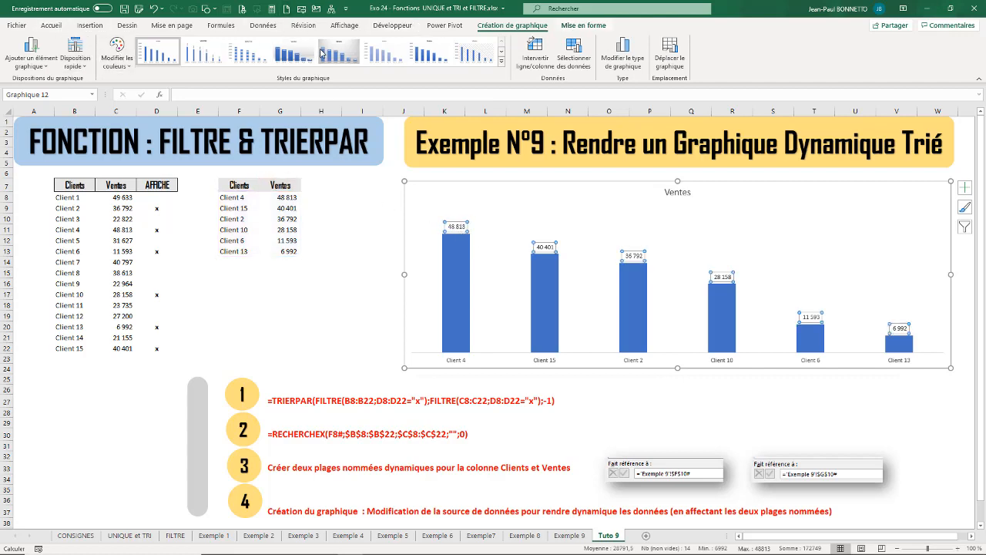
{"action": "left_click", "coordinate": [583, 25]}
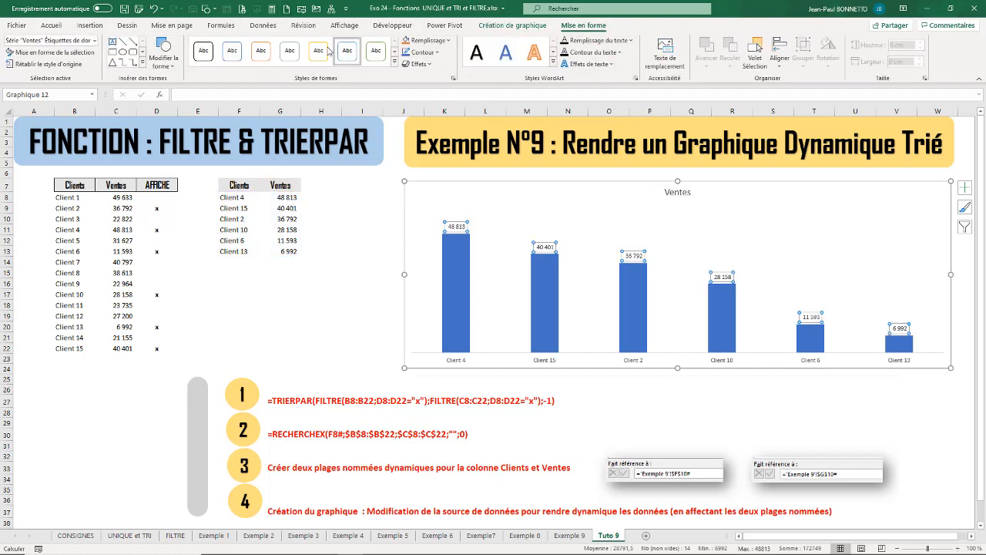
{"action": "left_click", "coordinate": [51, 26]}
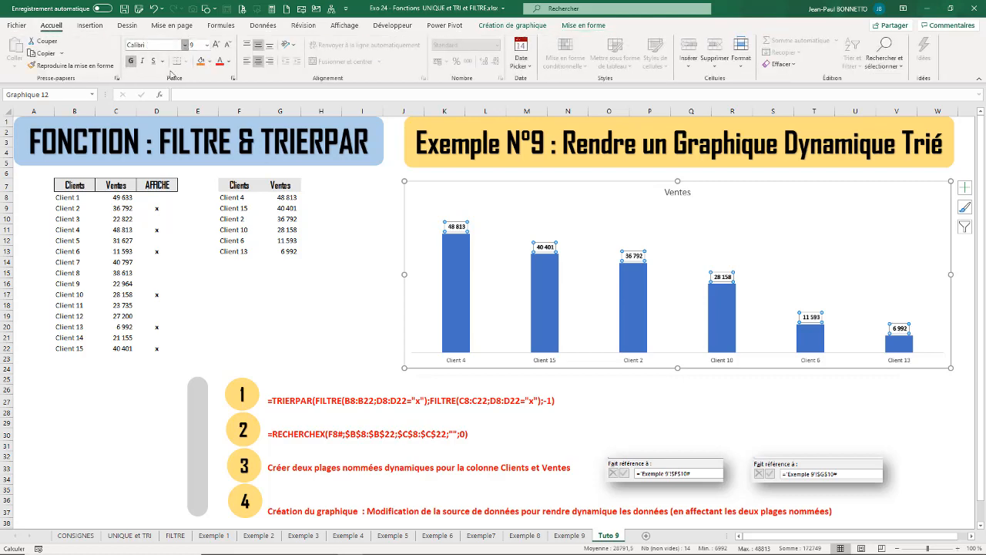
{"action": "left_click", "coordinate": [184, 45]}
{"action": "left_click", "coordinate": [166, 147]}
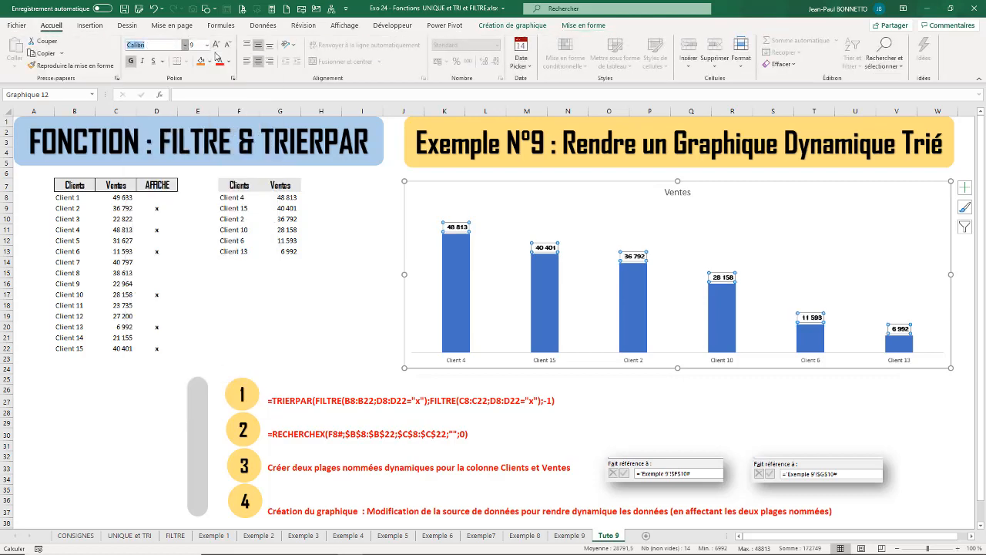
{"action": "left_click", "coordinate": [216, 45]}
{"action": "left_click", "coordinate": [217, 44]}
{"action": "left_click", "coordinate": [217, 44]}
{"action": "left_click", "coordinate": [216, 44]}
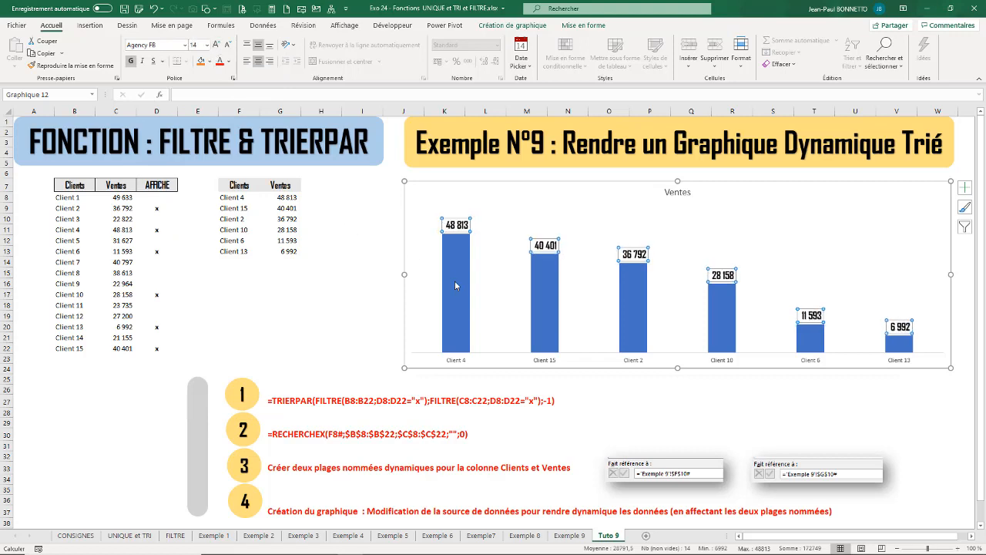
Step: Format the client labels on the chart's horizontal axis as bold Agency FB, size 14
{"action": "left_click", "coordinate": [454, 358]}
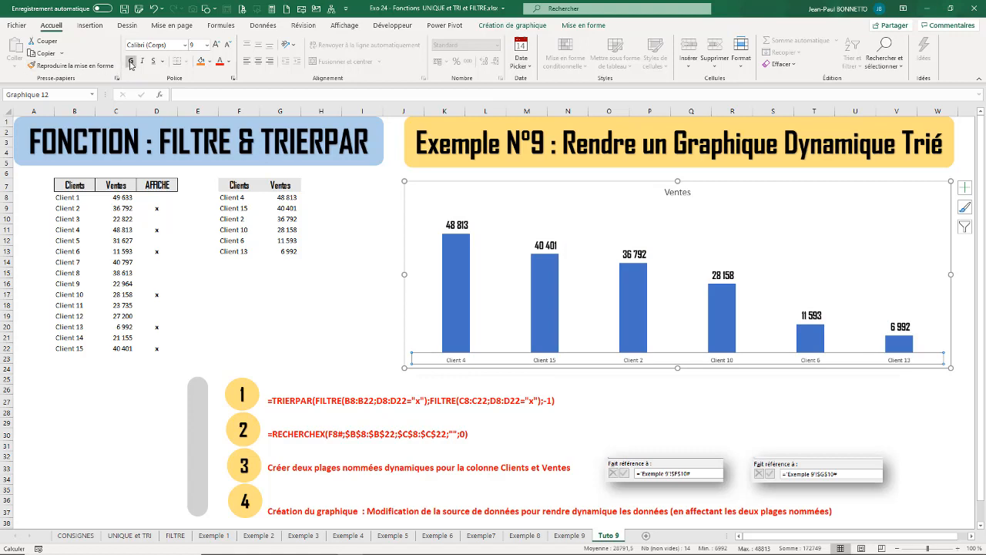
{"action": "left_click", "coordinate": [186, 45]}
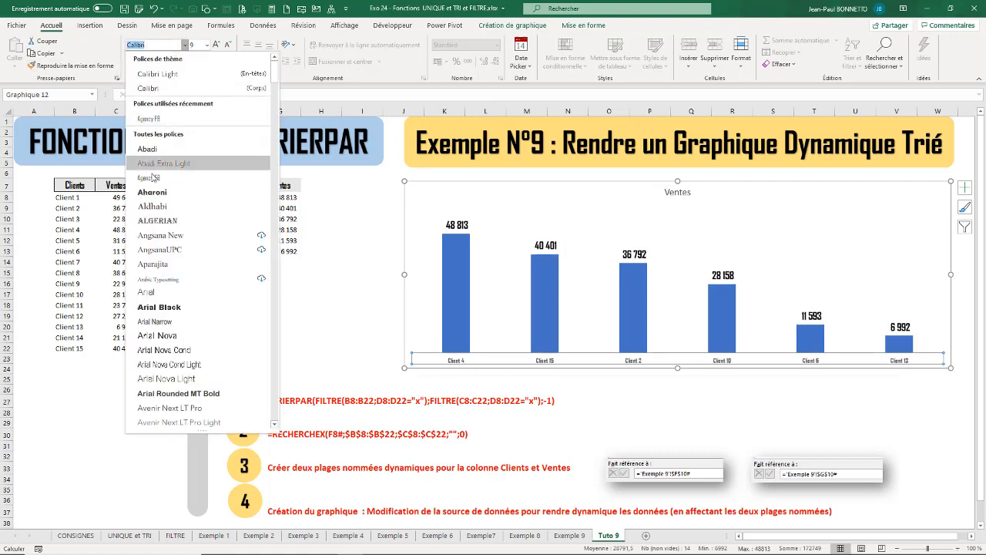
{"action": "left_click", "coordinate": [216, 46]}
{"action": "left_click", "coordinate": [217, 46]}
{"action": "left_click", "coordinate": [216, 46]}
{"action": "left_click", "coordinate": [217, 46]}
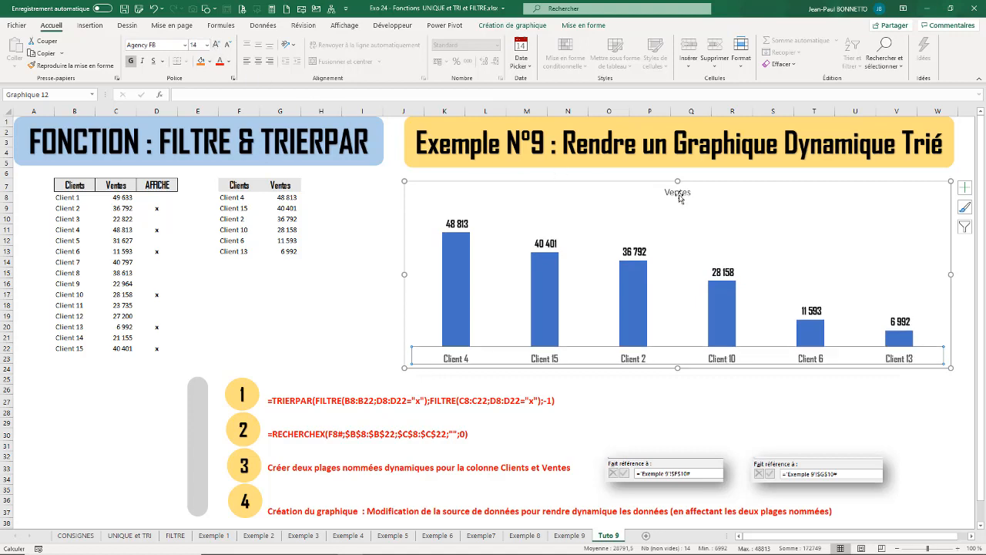
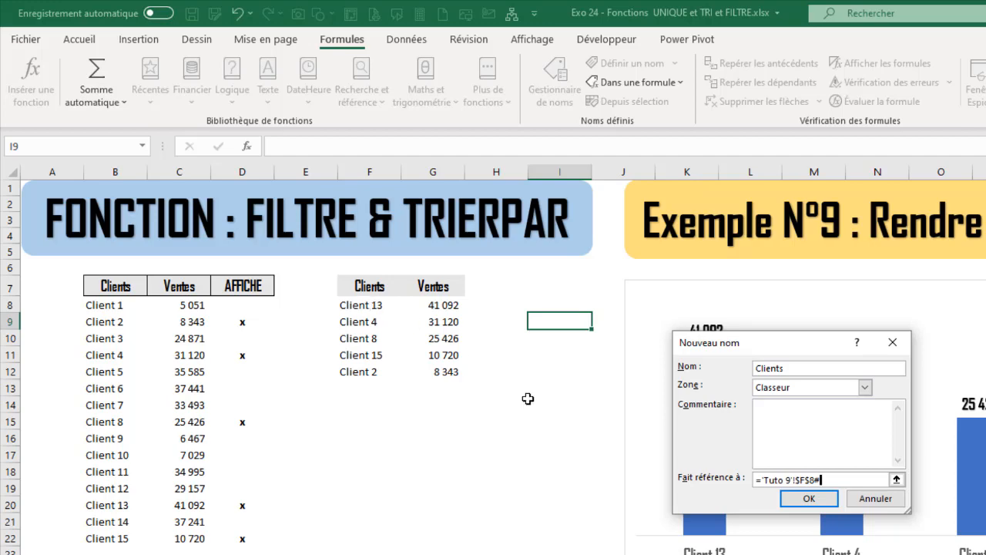
Step: Create the workbook-scoped name Clients referring to ='Tuto 9'!$F$8# and check its range in the name manager
{"action": "left_click", "coordinate": [821, 502]}
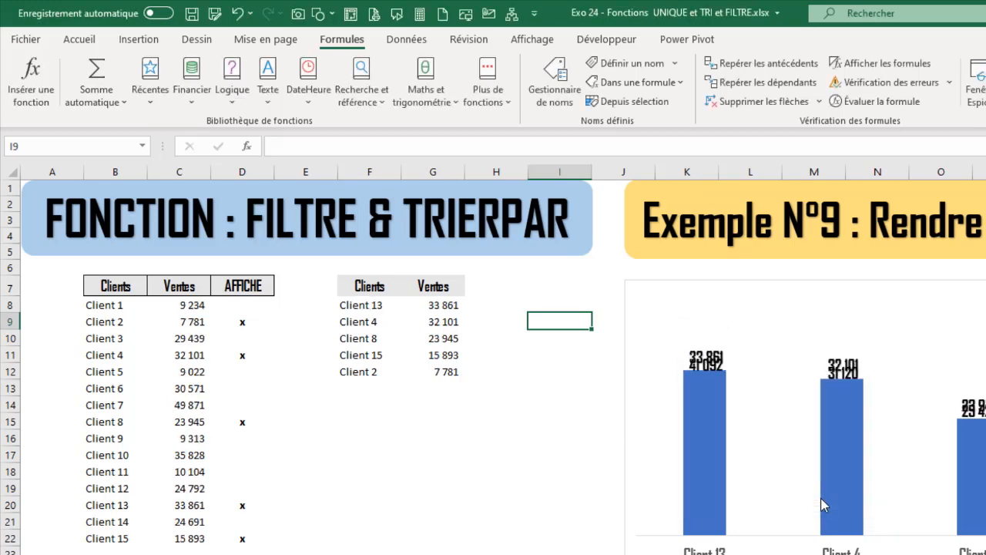
{"action": "left_click", "coordinate": [554, 82]}
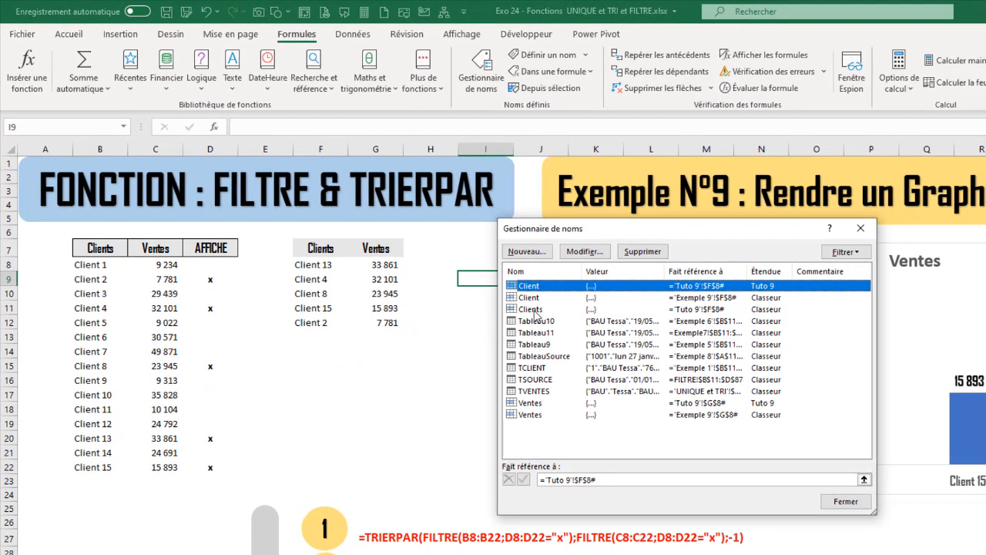
{"action": "left_click", "coordinate": [535, 311]}
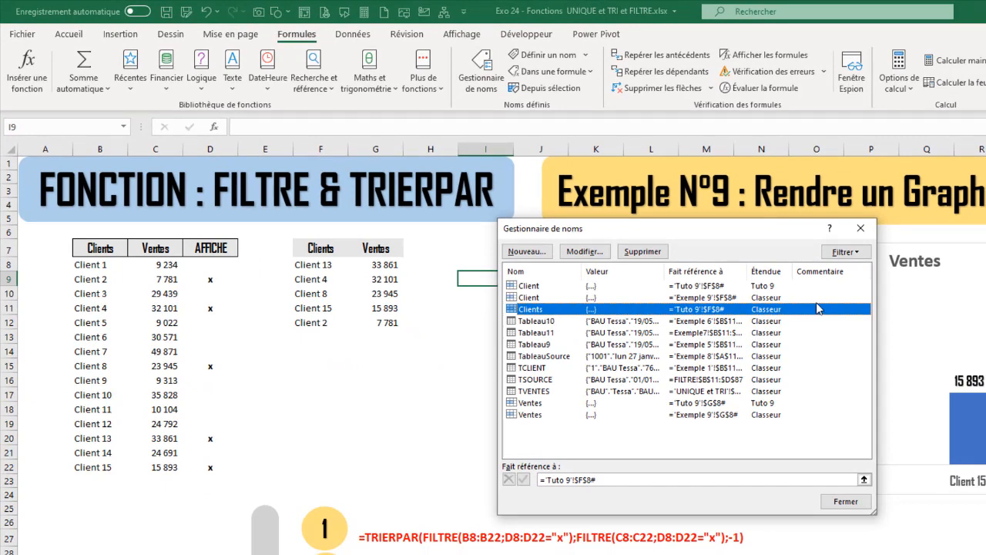
{"action": "left_click", "coordinate": [861, 479]}
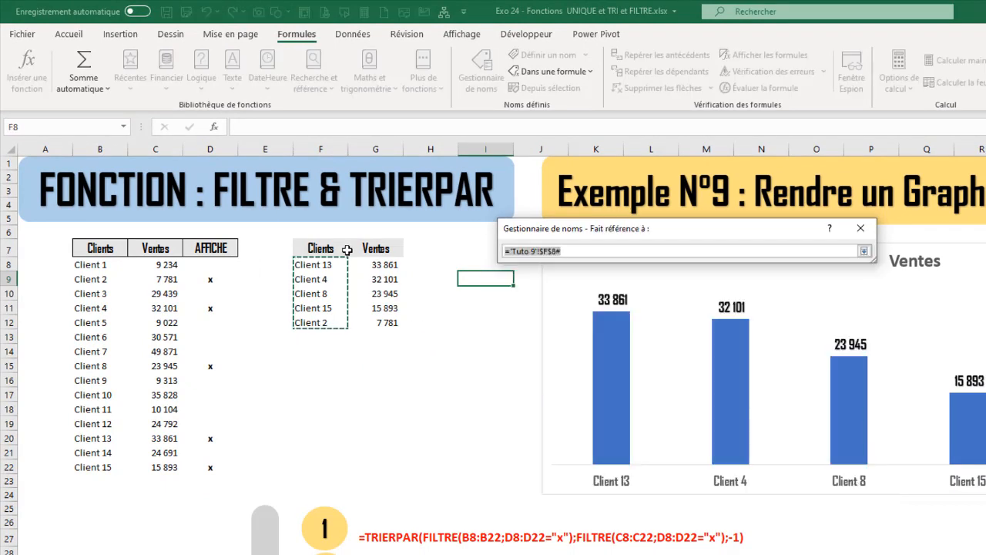
{"action": "left_click", "coordinate": [866, 234]}
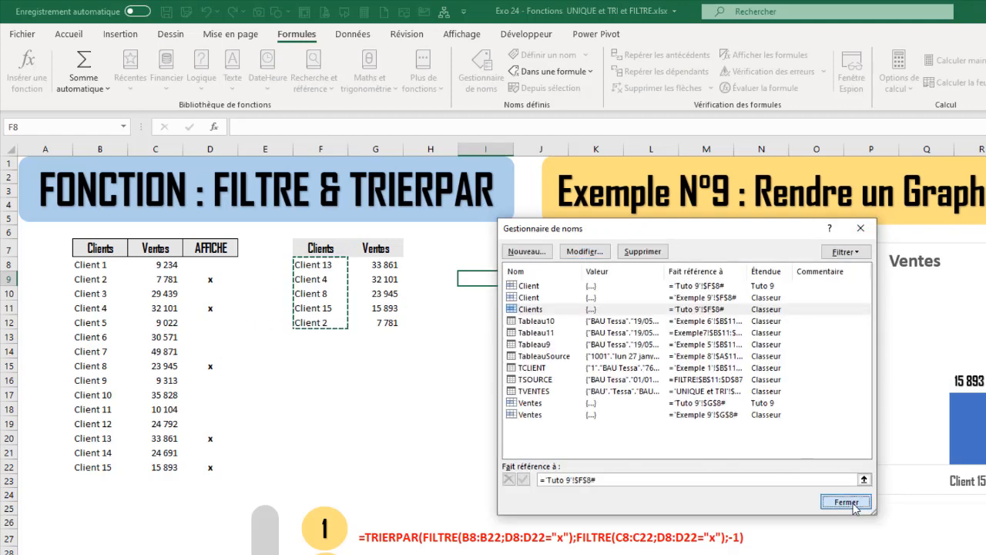
Step: Mark Client 6 with an x in the AFFICHE column
{"action": "left_click", "coordinate": [848, 501]}
{"action": "left_click", "coordinate": [211, 337]}
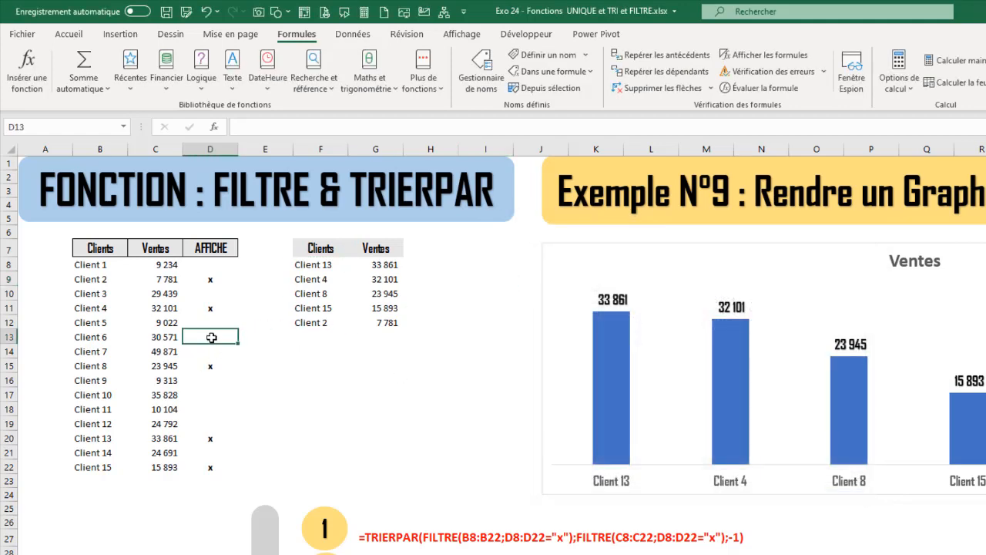
{"action": "type", "text": "x"}
{"action": "left_click", "coordinate": [154, 367]}
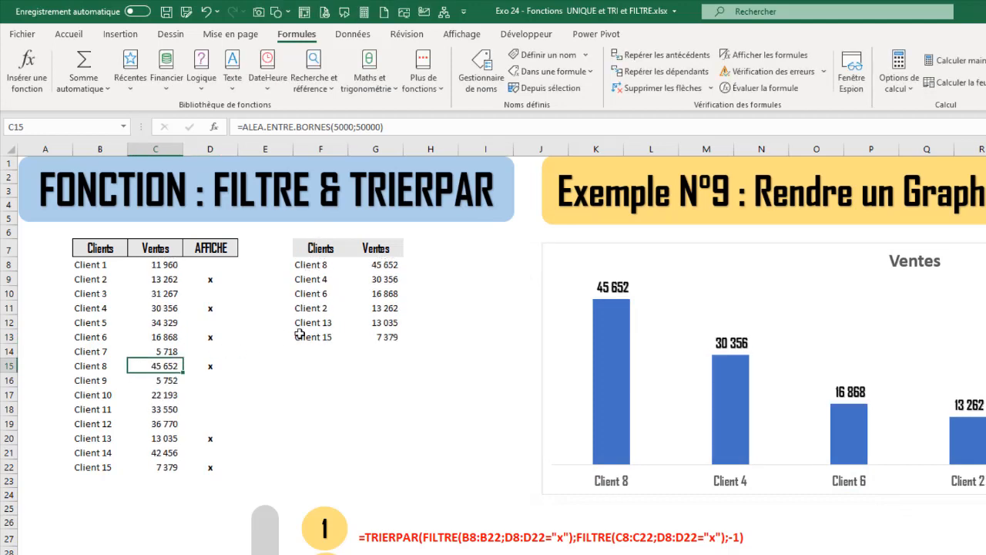
Step: Check in the name manager which cells the name Clients covers on the sheet
{"action": "left_click", "coordinate": [481, 73]}
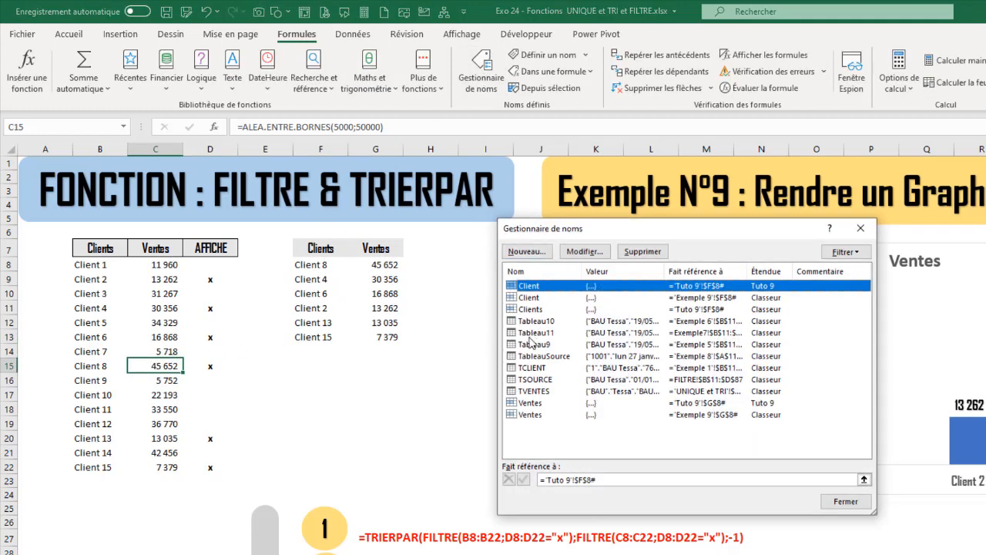
{"action": "left_click", "coordinate": [533, 309]}
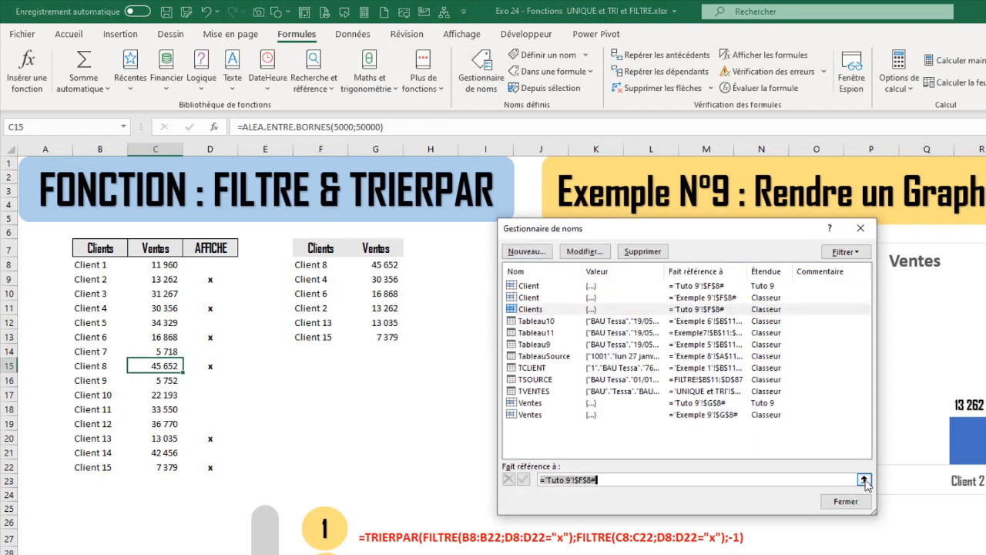
{"action": "left_click", "coordinate": [864, 479]}
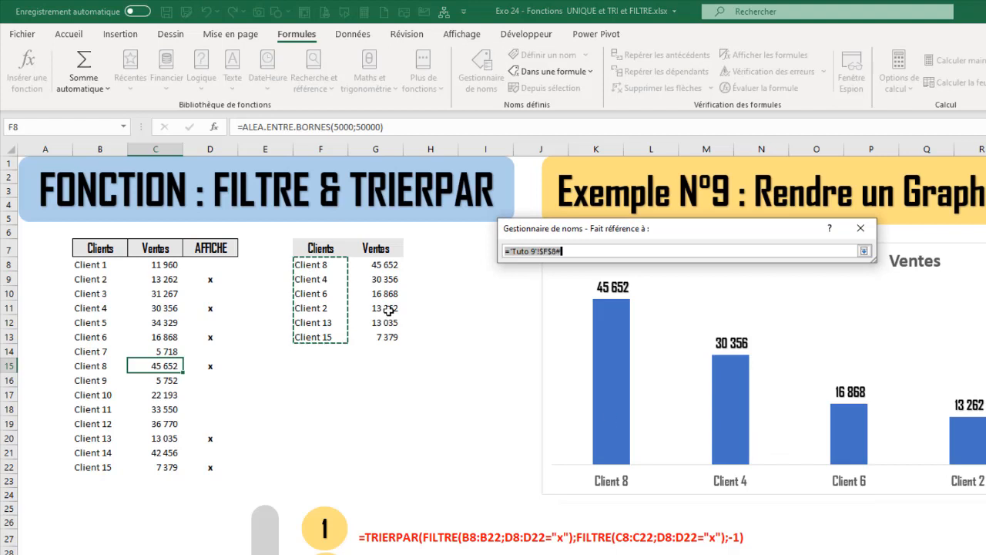
{"action": "left_click", "coordinate": [860, 229]}
{"action": "key", "text": "Escape"}
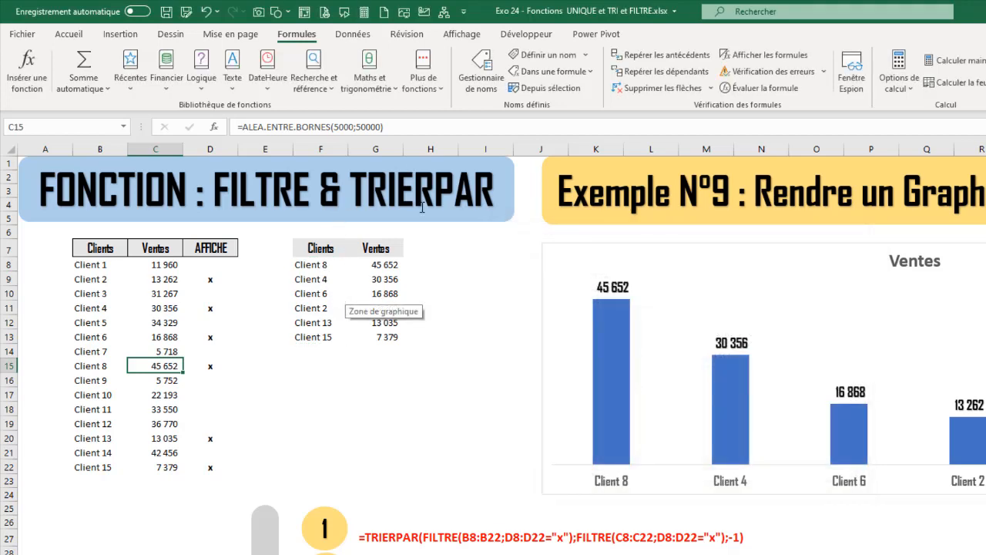
Step: Try to create the workbook-scoped name Ventes referring to ='Tuto 9'!$G$8#
{"action": "left_click", "coordinate": [541, 55]}
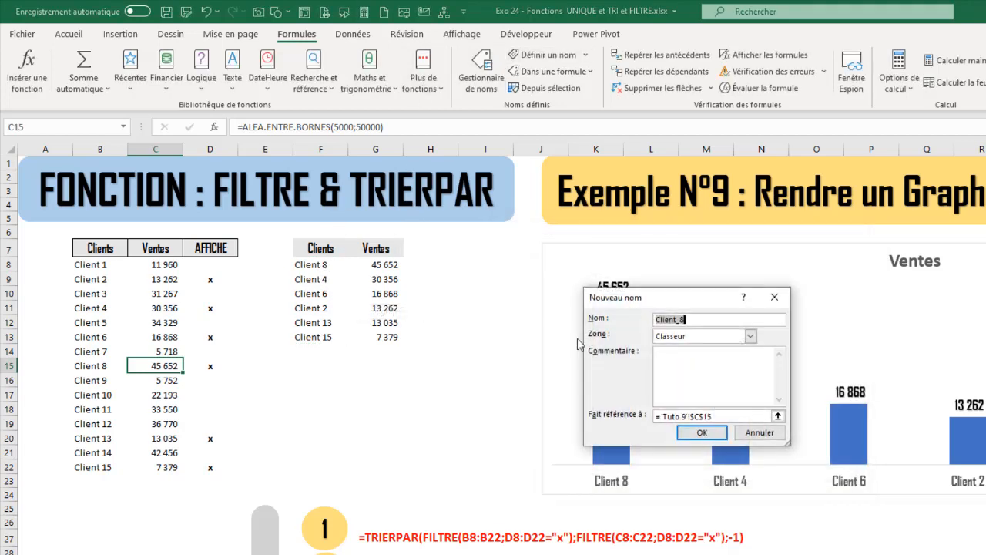
{"action": "type", "text": "Ventes"}
{"action": "left_click", "coordinate": [778, 416]}
{"action": "left_click", "coordinate": [384, 265]}
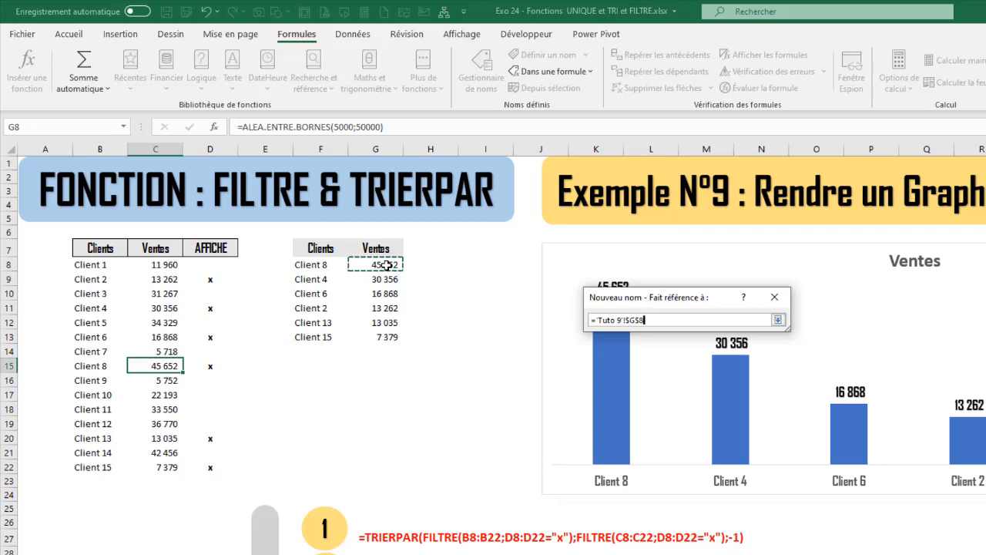
{"action": "type", "text": "#"}
{"action": "left_click", "coordinate": [778, 320]}
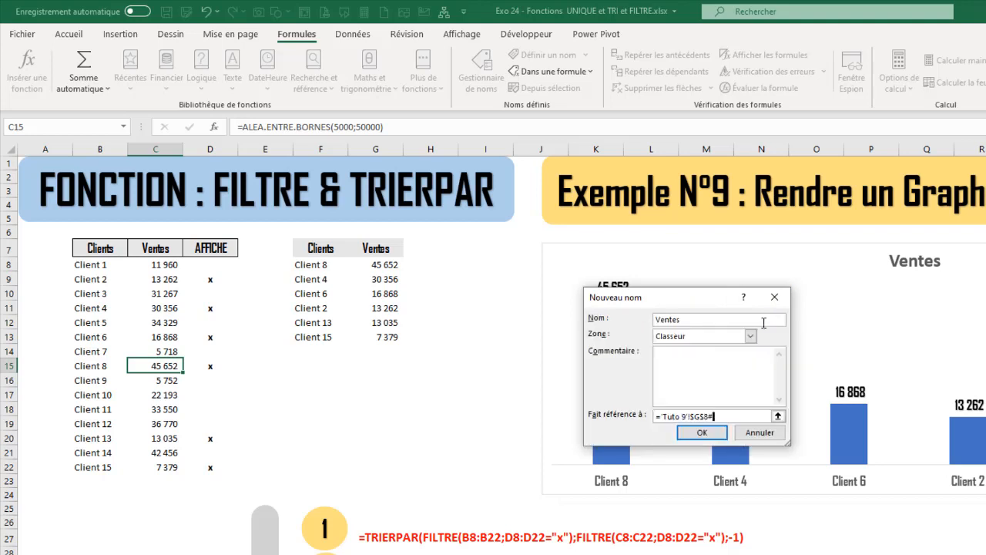
{"action": "left_click", "coordinate": [701, 432]}
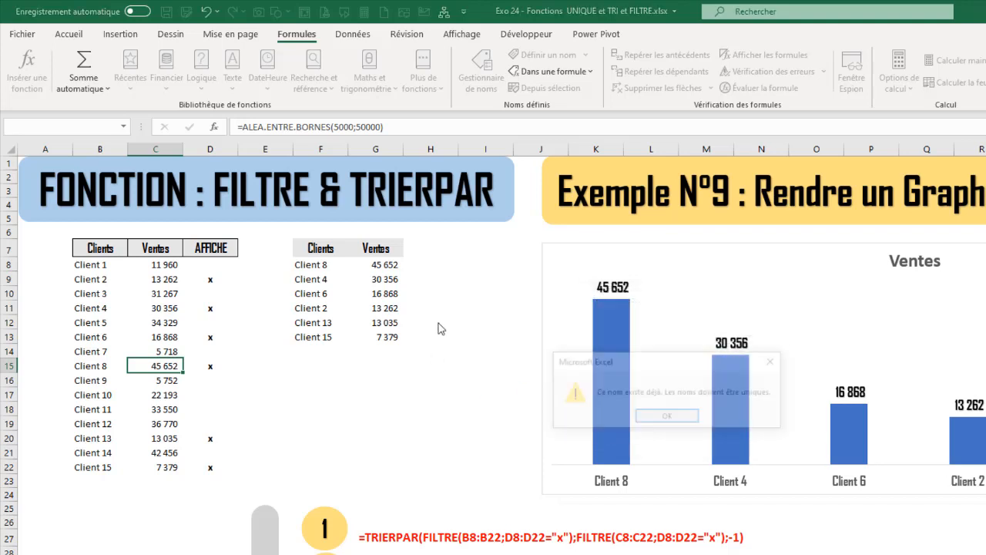
{"action": "left_click", "coordinate": [667, 416]}
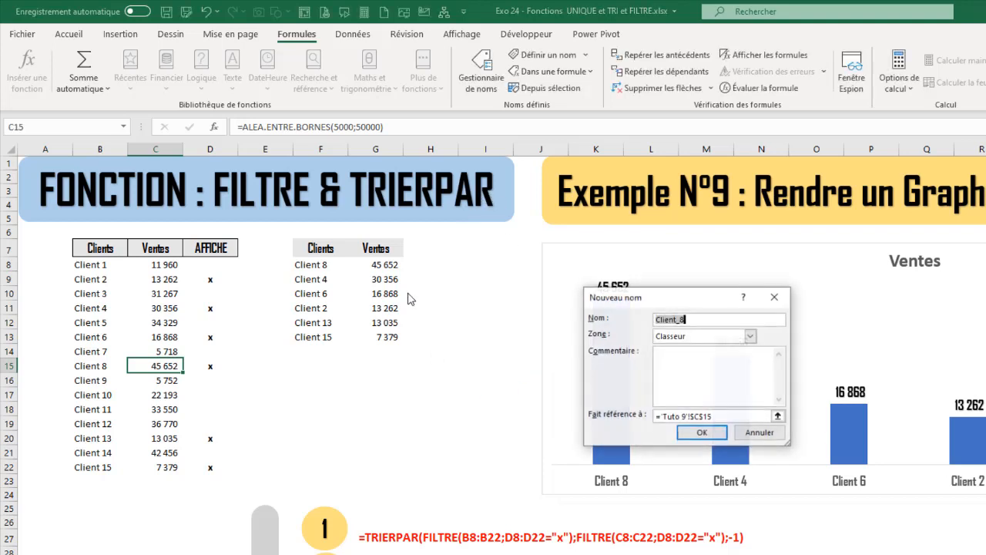
Step: Create the workbook-scoped name PlageVente referring to ='Tuto 9'!$G$8#
{"action": "left_click_drag", "start_coordinate": [696, 323], "coordinate": [606, 326]}
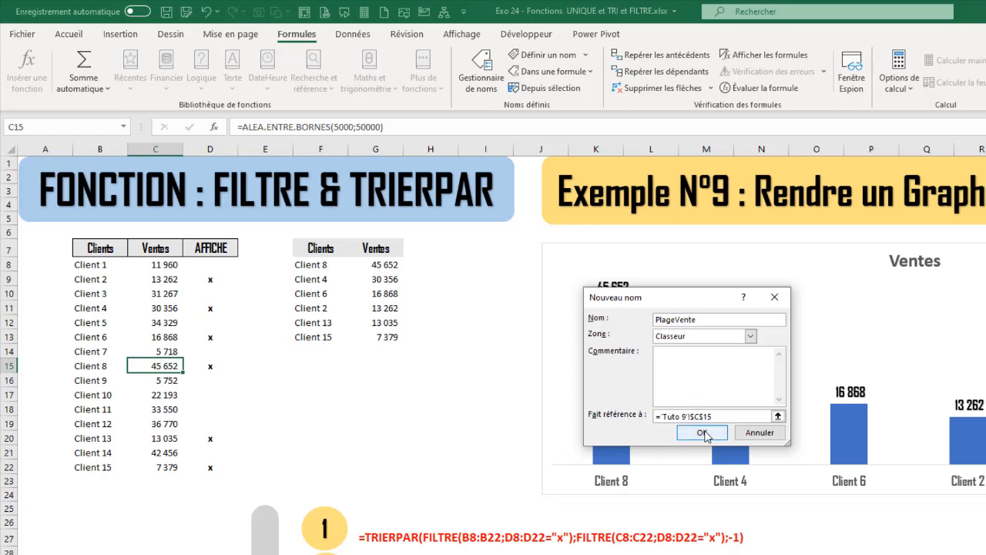
{"action": "left_click", "coordinate": [777, 416]}
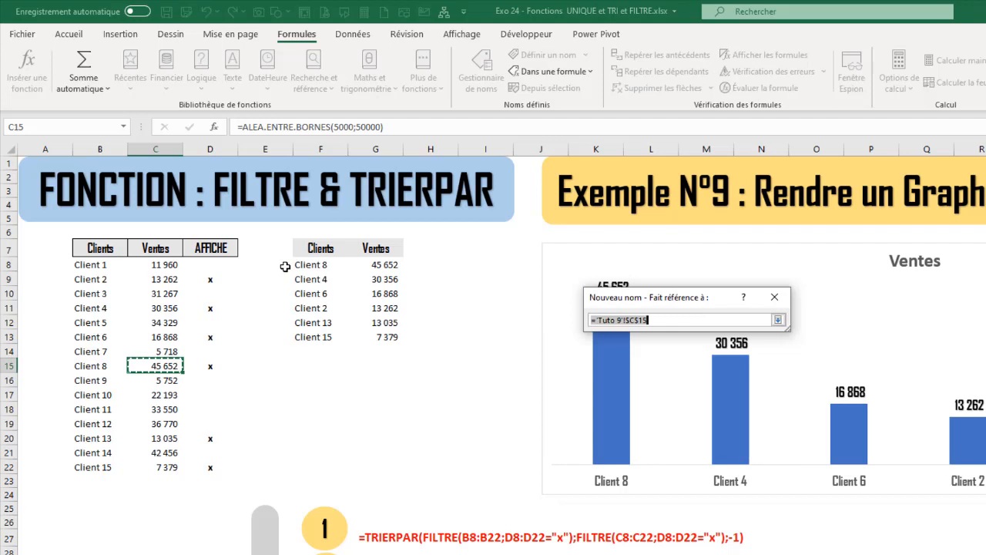
{"action": "left_click", "coordinate": [385, 265]}
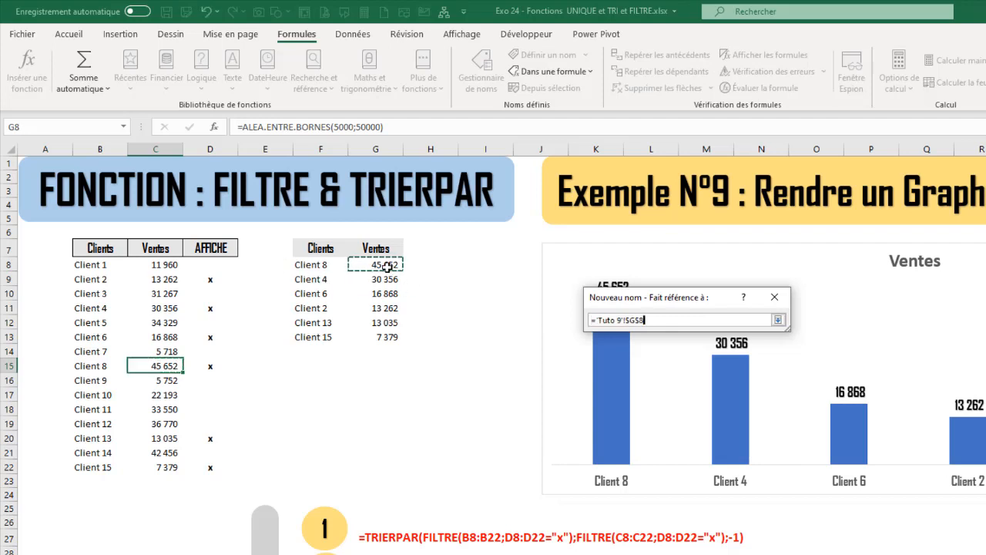
{"action": "type", "text": "#"}
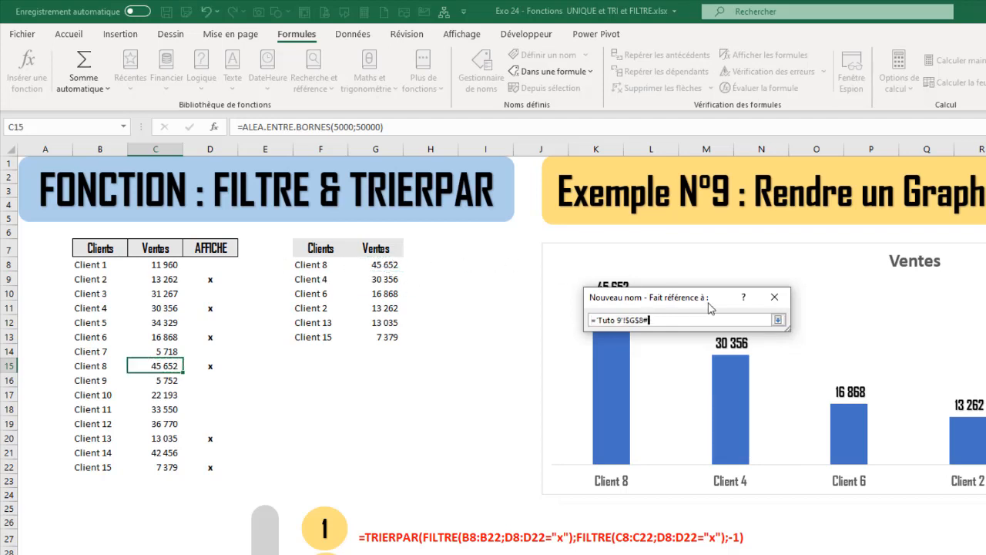
{"action": "left_click", "coordinate": [777, 319]}
{"action": "left_click", "coordinate": [710, 436]}
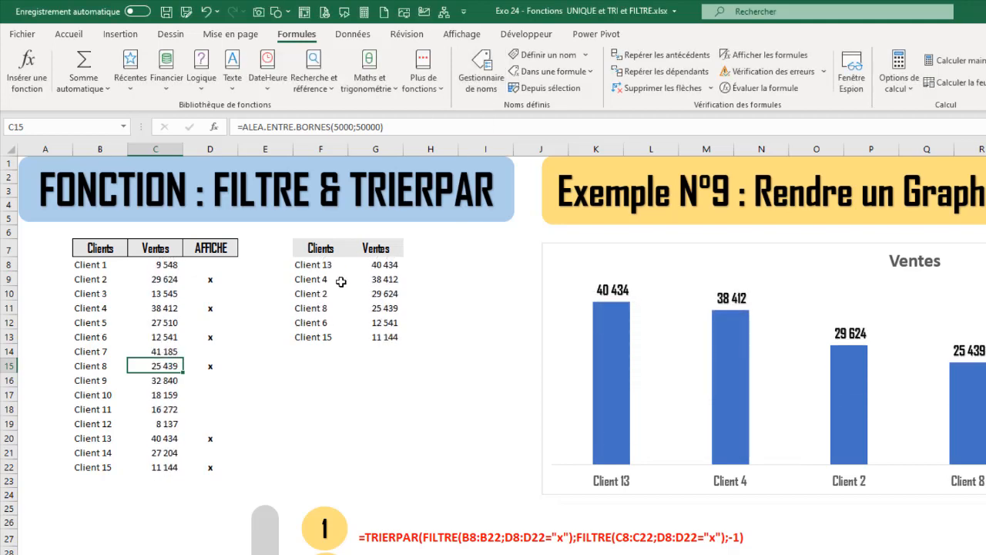
Step: Check in the name manager which cells the name PlageVente covers on the sheet
{"action": "left_click", "coordinate": [481, 87]}
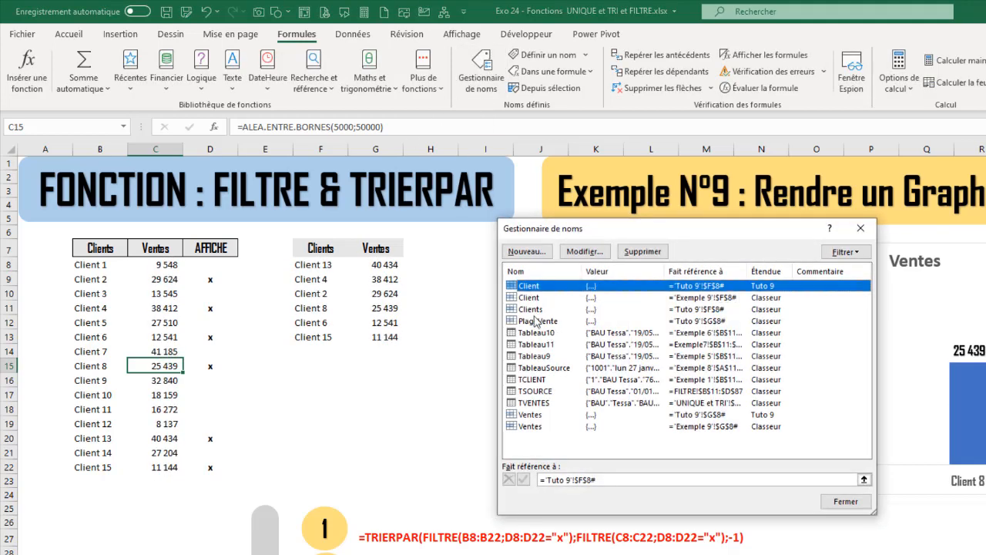
{"action": "left_click", "coordinate": [537, 322]}
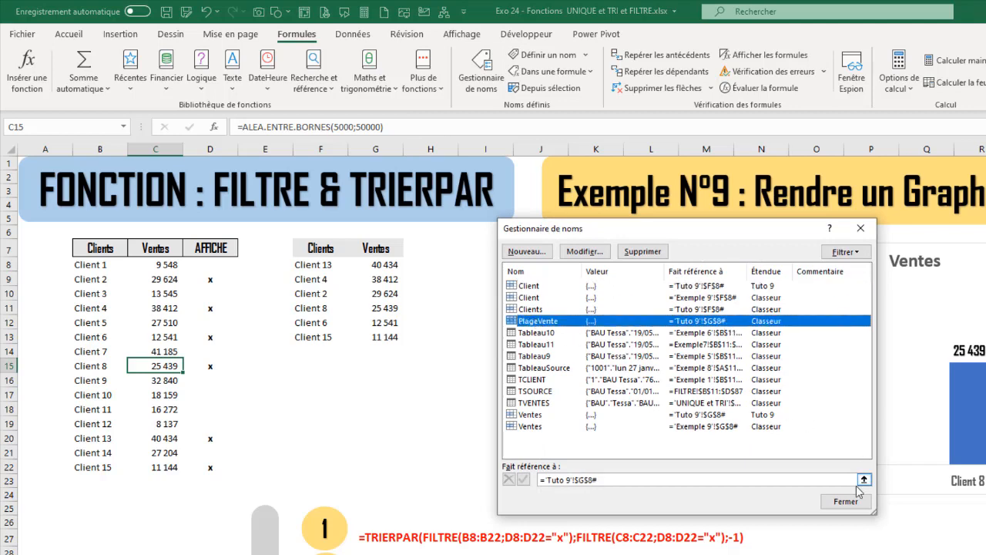
{"action": "left_click", "coordinate": [864, 479]}
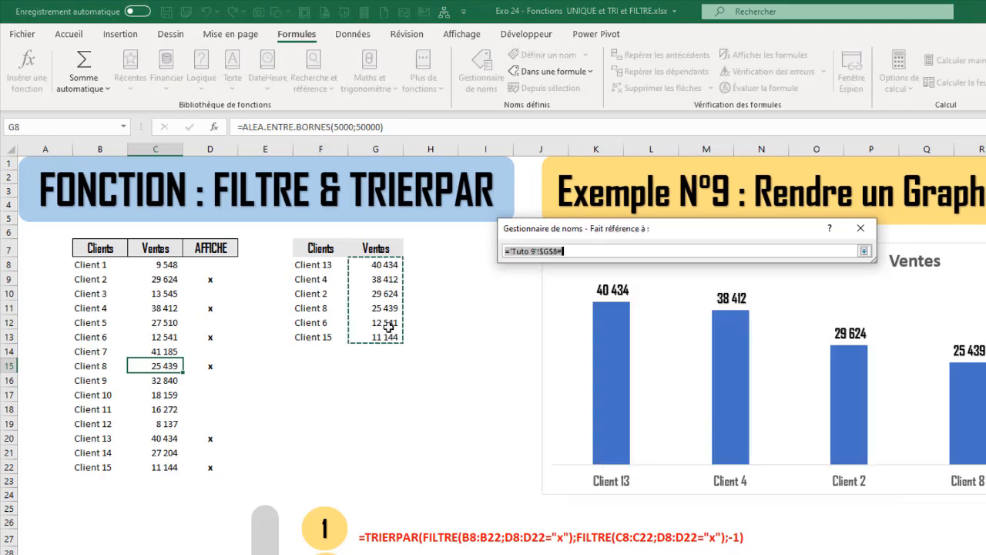
{"action": "left_click", "coordinate": [866, 232]}
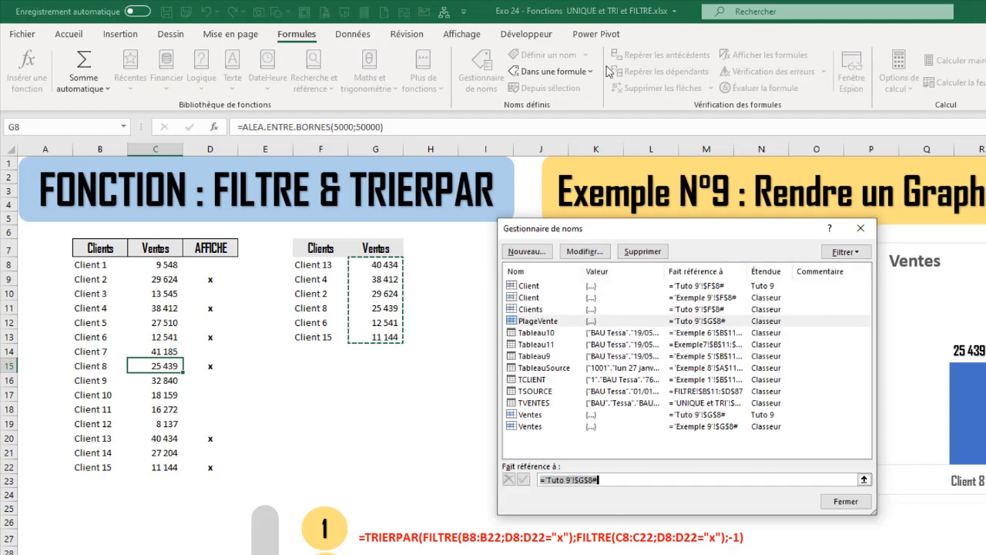
Step: Rename the defined name Clients as PlageClient and close the name manager
{"action": "left_click", "coordinate": [532, 309]}
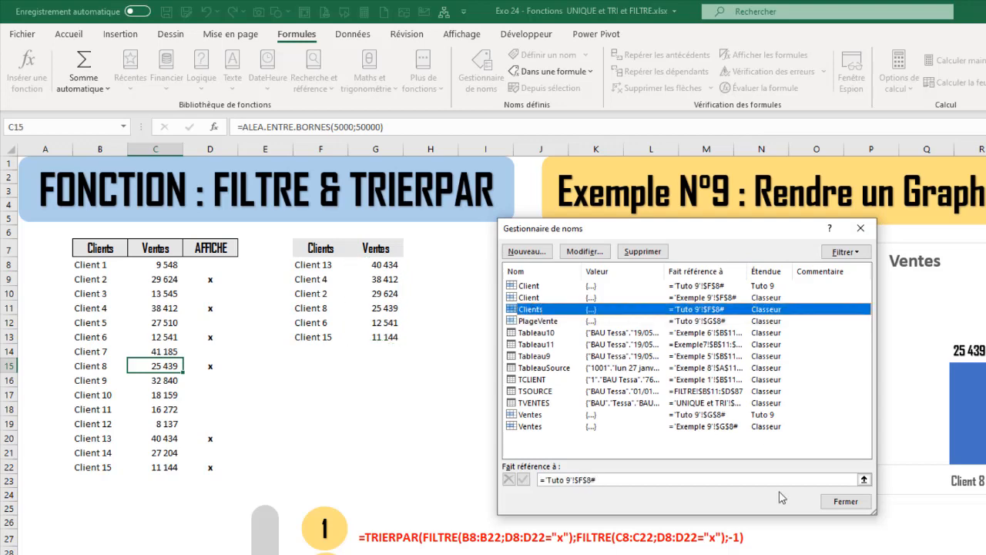
{"action": "left_click", "coordinate": [584, 252]}
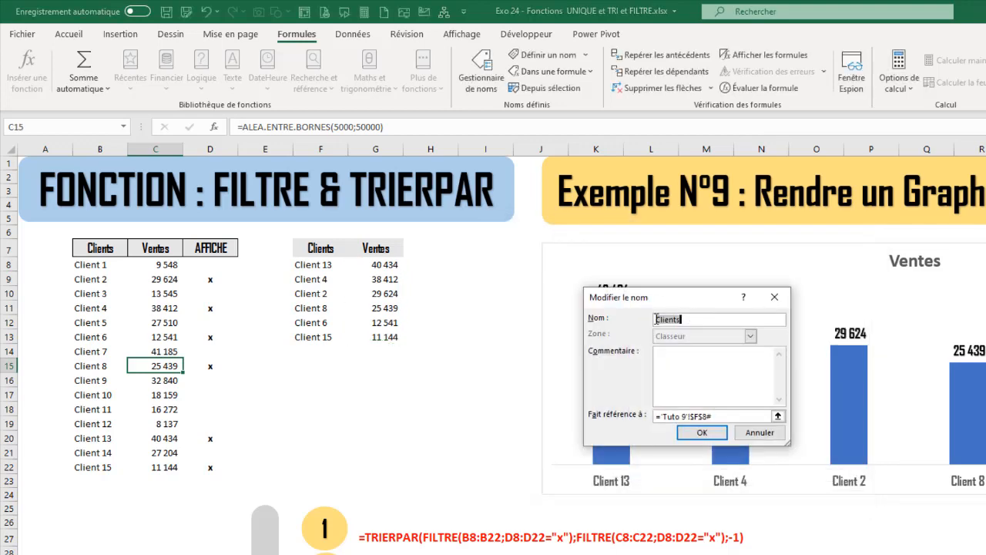
{"action": "left_click", "coordinate": [658, 319]}
{"action": "type", "text": "Plage"}
{"action": "left_click", "coordinate": [713, 429]}
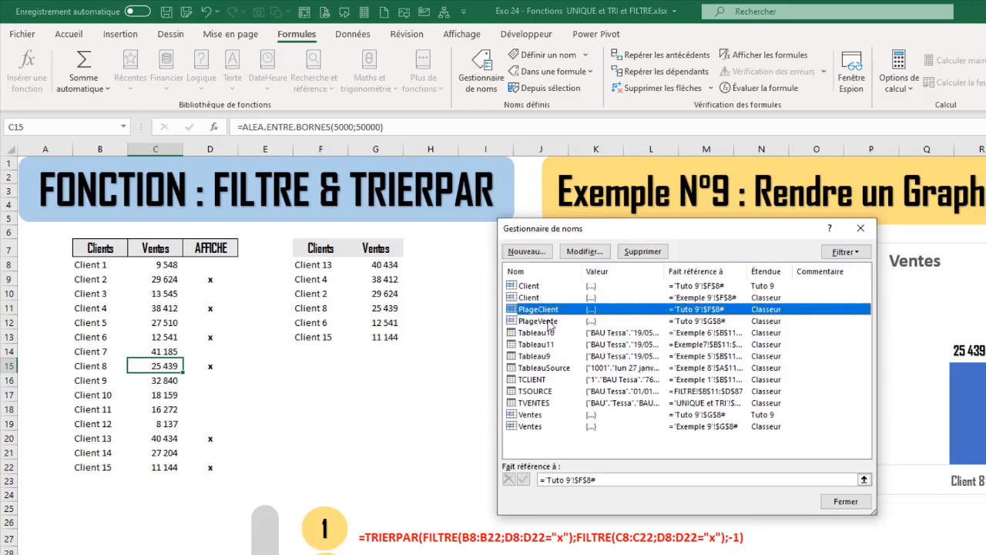
{"action": "left_click", "coordinate": [845, 501]}
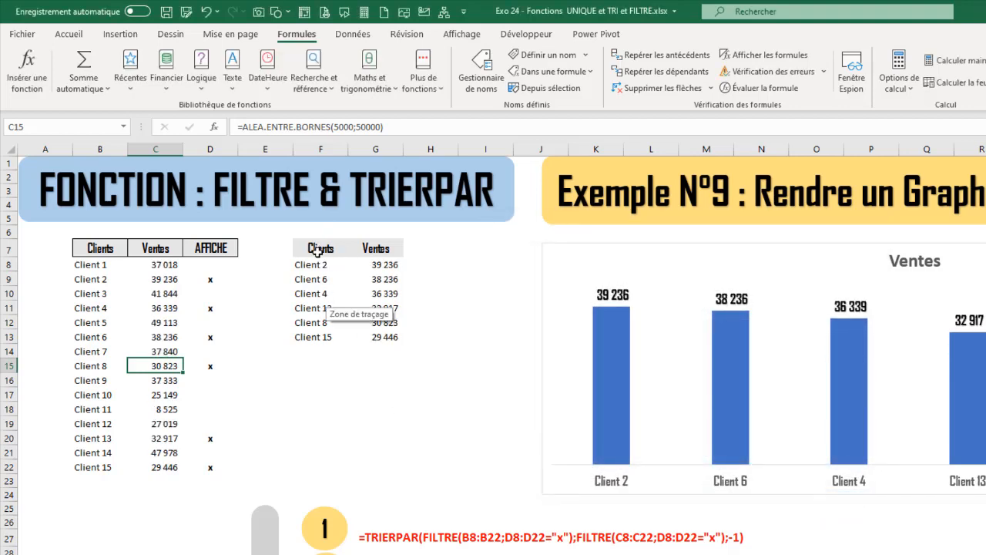
Step: Open the data source settings of the Ventes chart and move the dialog off the chart's centre
{"action": "left_click_drag", "start_coordinate": [314, 264], "coordinate": [308, 310]}
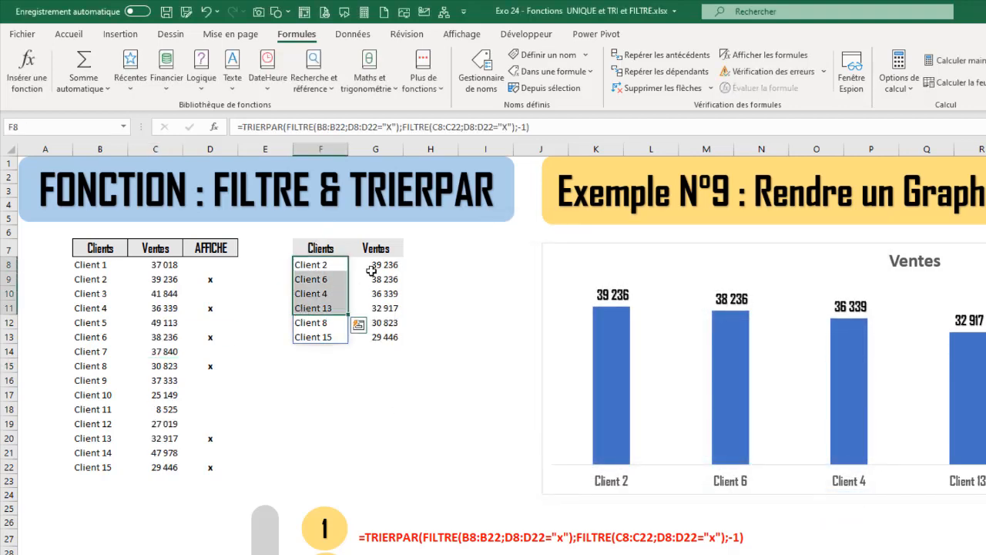
{"action": "left_click", "coordinate": [695, 254]}
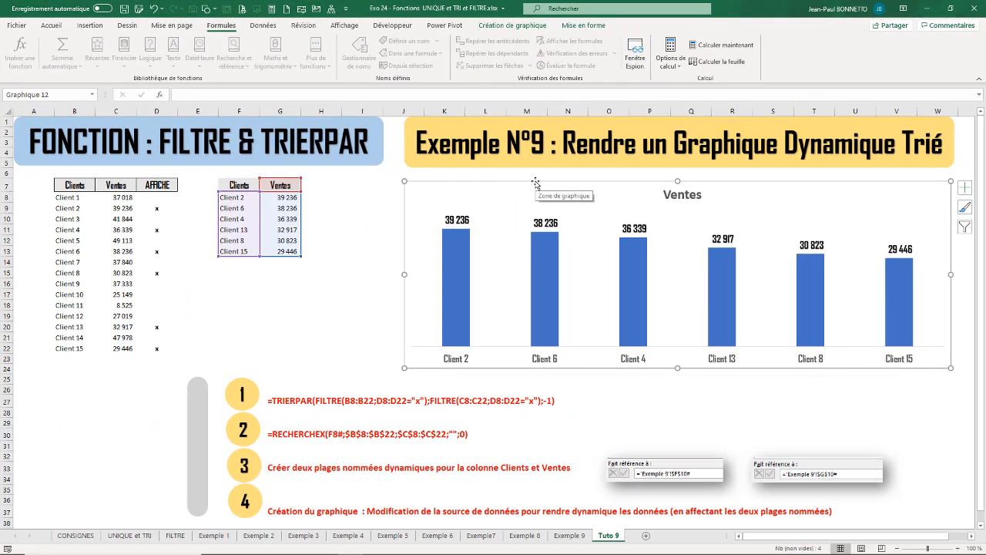
{"action": "left_click", "coordinate": [498, 27]}
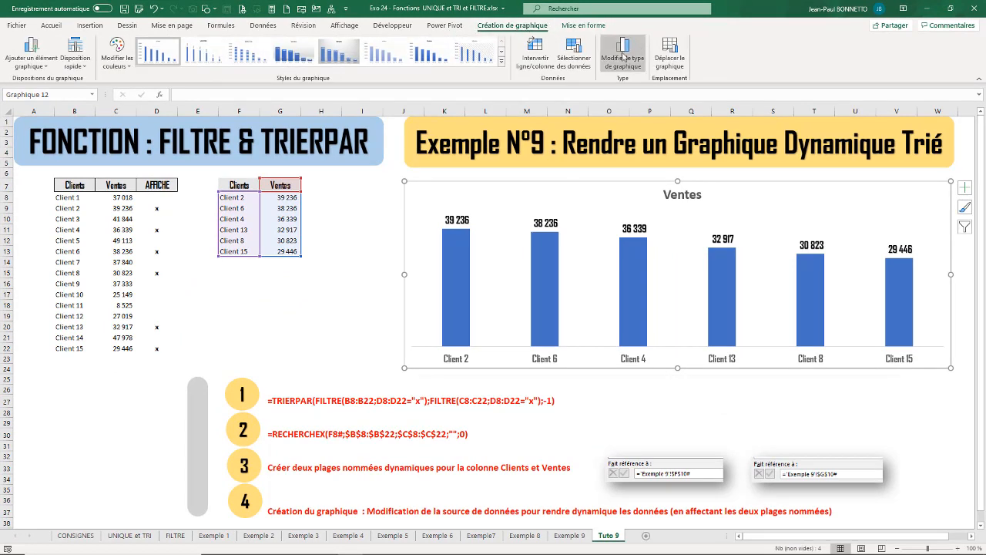
{"action": "left_click", "coordinate": [573, 51]}
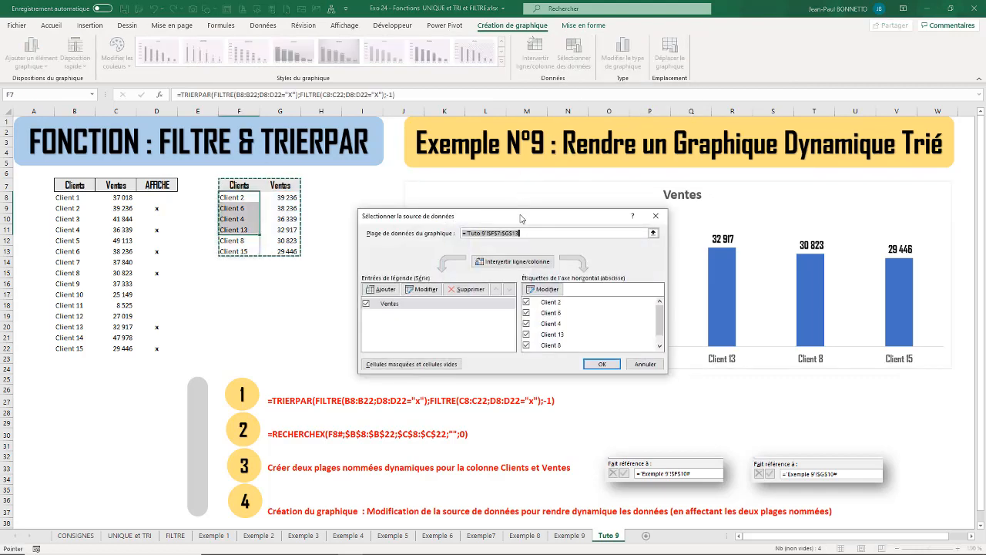
{"action": "left_click_drag", "start_coordinate": [520, 219], "coordinate": [452, 254]}
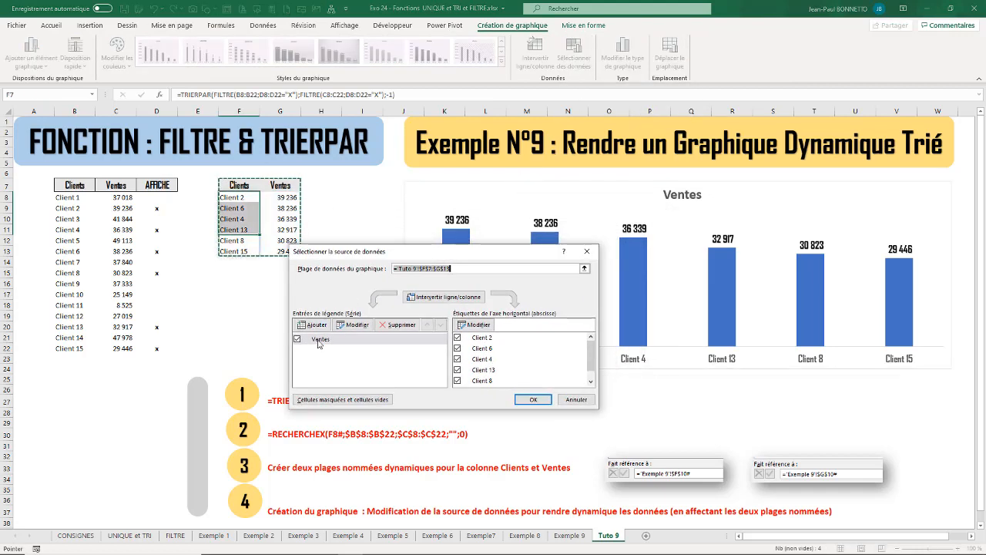
Step: Set the values of the chart's Ventes series to ='Tuto 9'!PlageVente, using the defined name PlageVente
{"action": "left_click", "coordinate": [319, 340]}
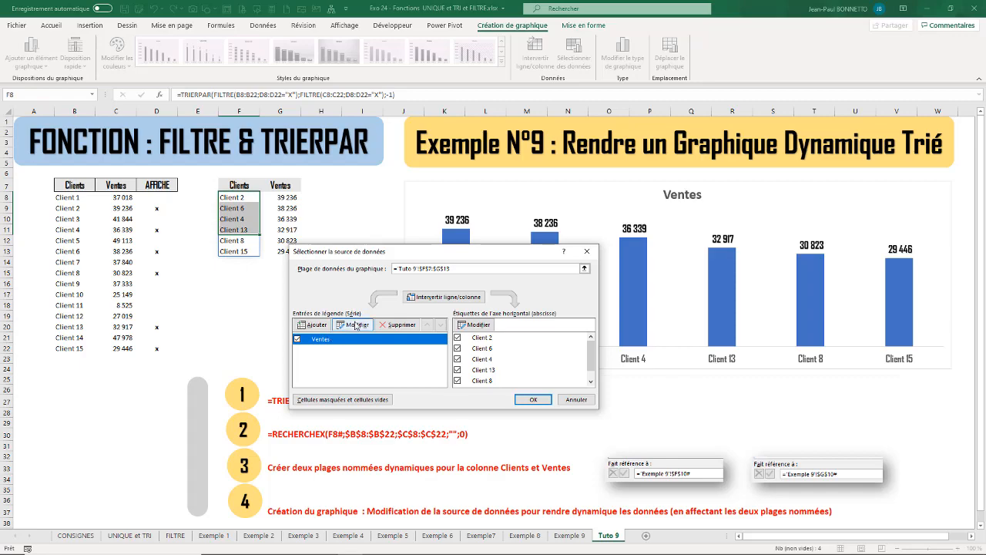
{"action": "left_click", "coordinate": [356, 325]}
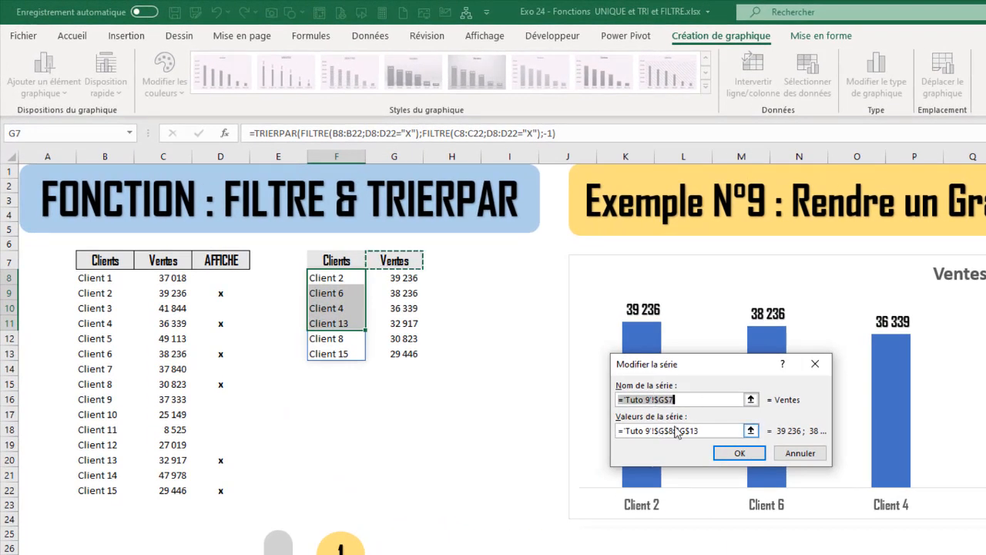
{"action": "left_click_drag", "start_coordinate": [655, 431], "coordinate": [725, 428]}
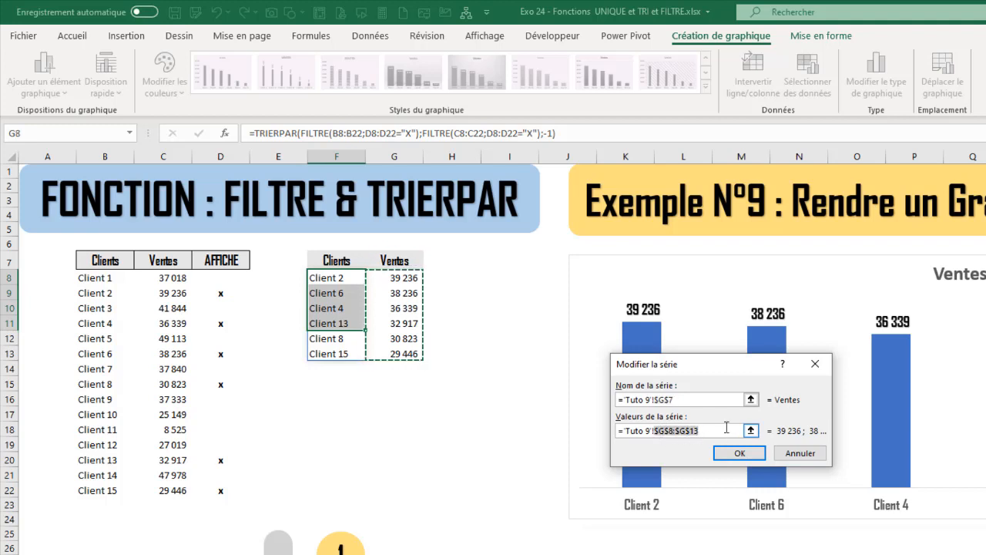
{"action": "key", "text": "BackSpace"}
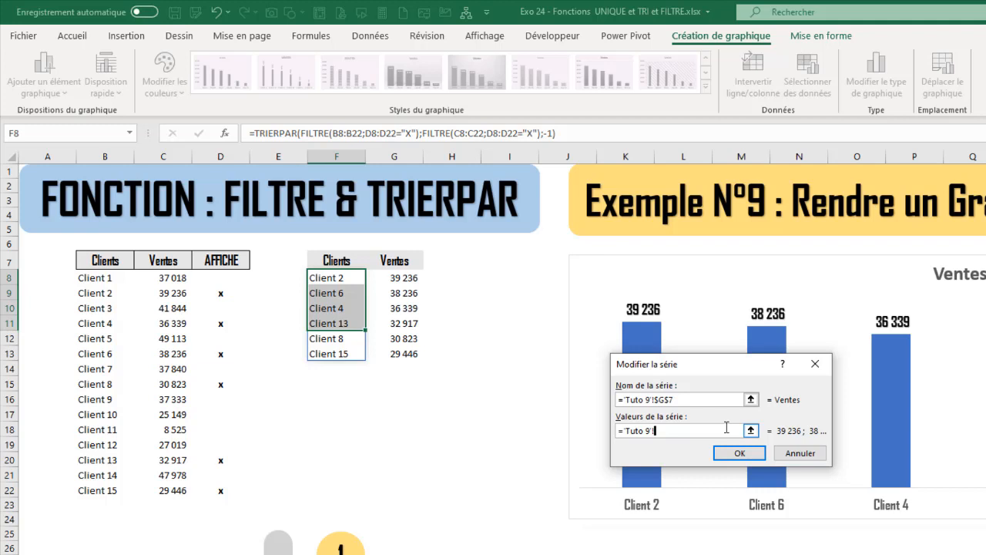
{"action": "key", "text": "F3"}
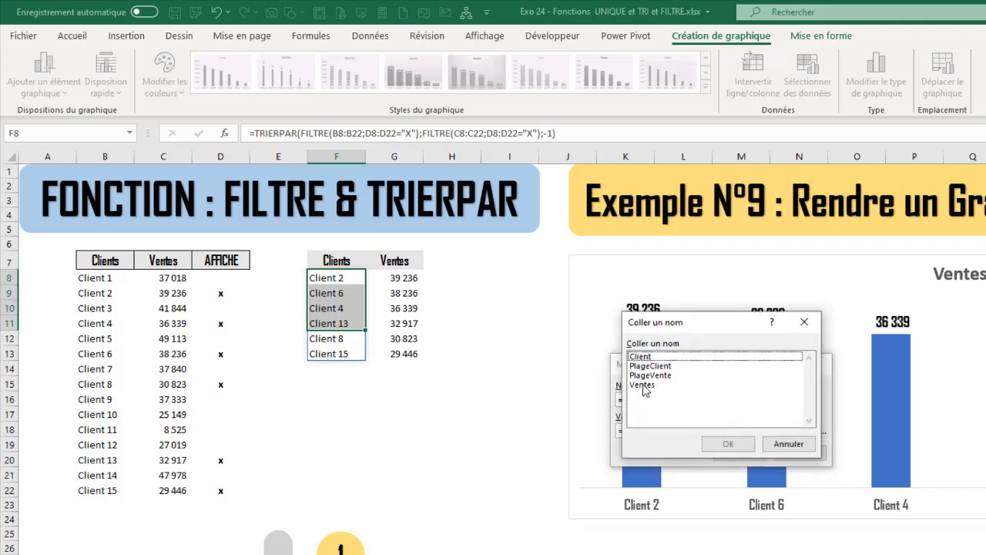
{"action": "left_click", "coordinate": [649, 375]}
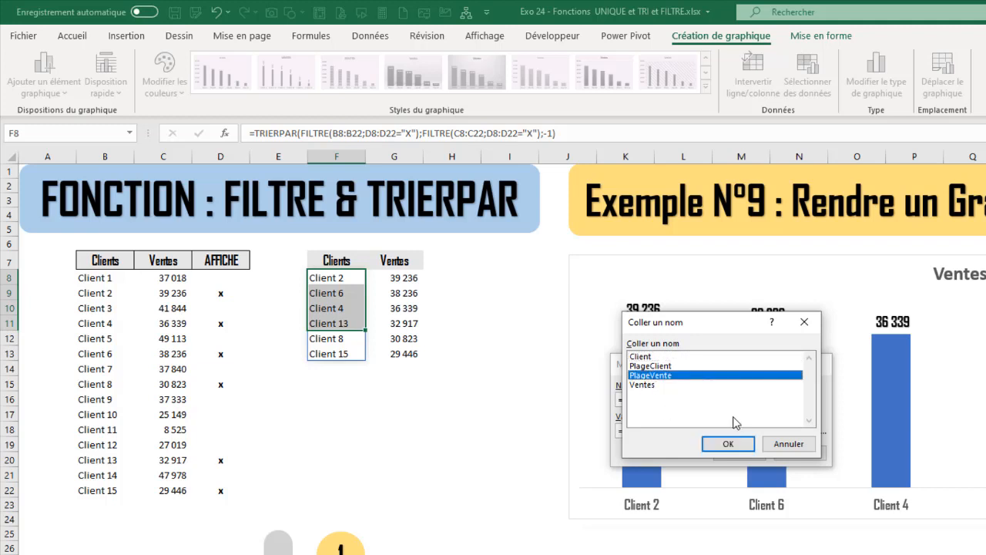
{"action": "left_click", "coordinate": [728, 443]}
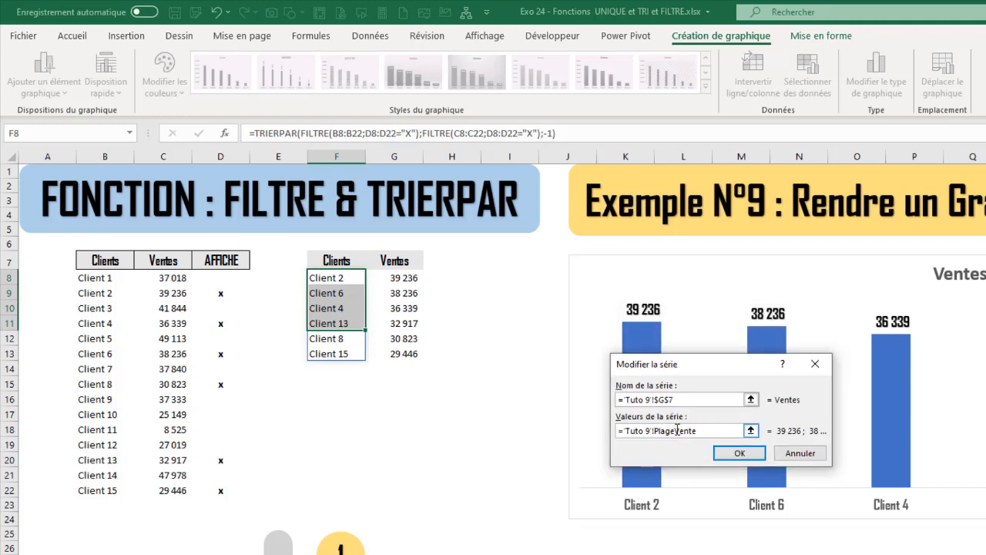
{"action": "left_click", "coordinate": [741, 452]}
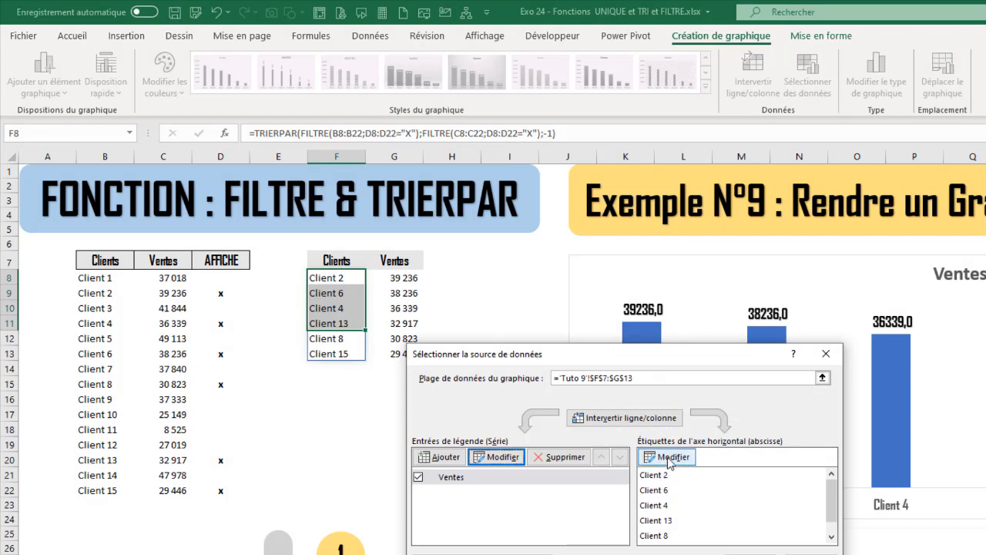
Step: Set the chart's horizontal axis label range to the defined name PlageClient on sheet Tuto 9 and accept the data source
{"action": "left_click", "coordinate": [671, 459]}
{"action": "left_click", "coordinate": [663, 417]}
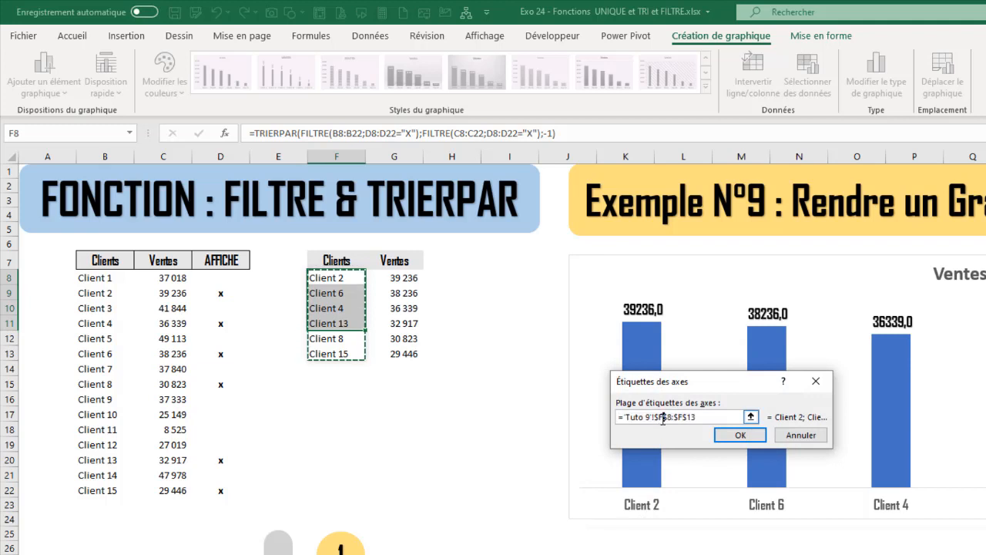
{"action": "left_click_drag", "start_coordinate": [654, 417], "coordinate": [735, 417]}
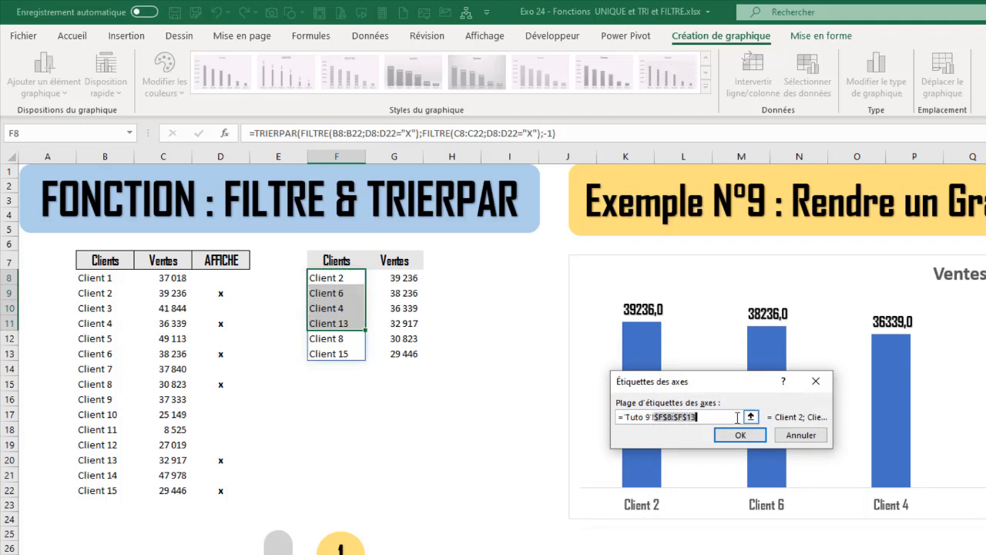
{"action": "key", "text": "BackSpace"}
{"action": "key", "text": "F3"}
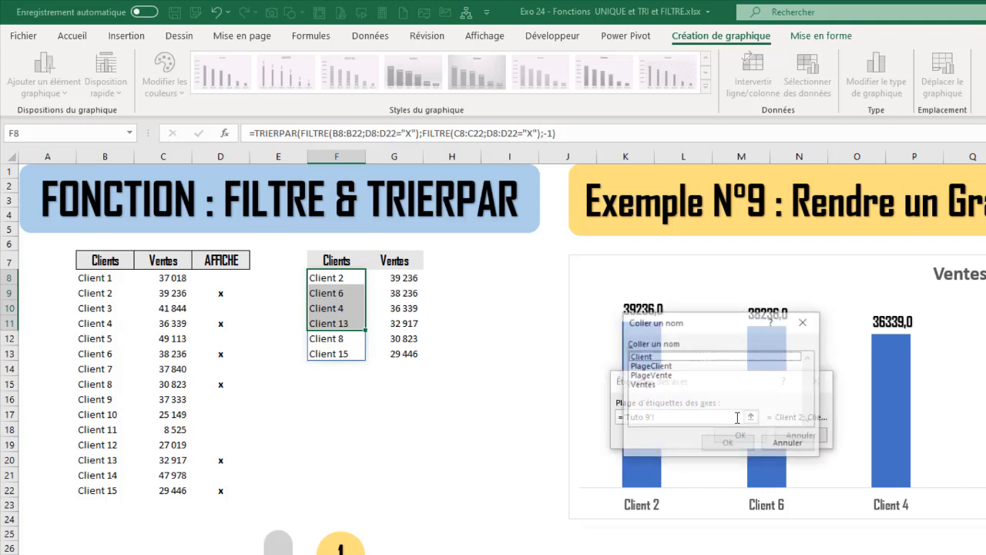
{"action": "left_click", "coordinate": [651, 366]}
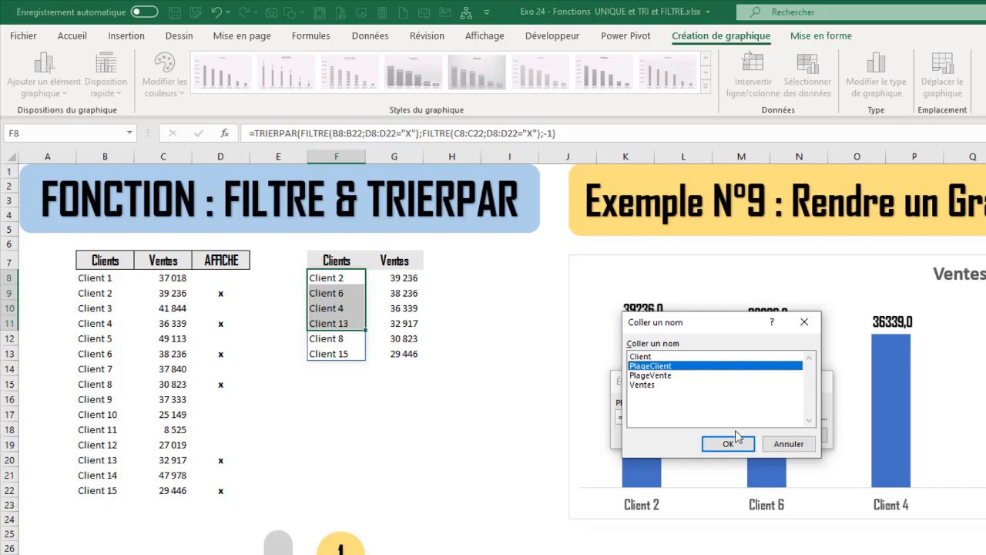
{"action": "left_click", "coordinate": [729, 443]}
{"action": "left_click", "coordinate": [736, 436]}
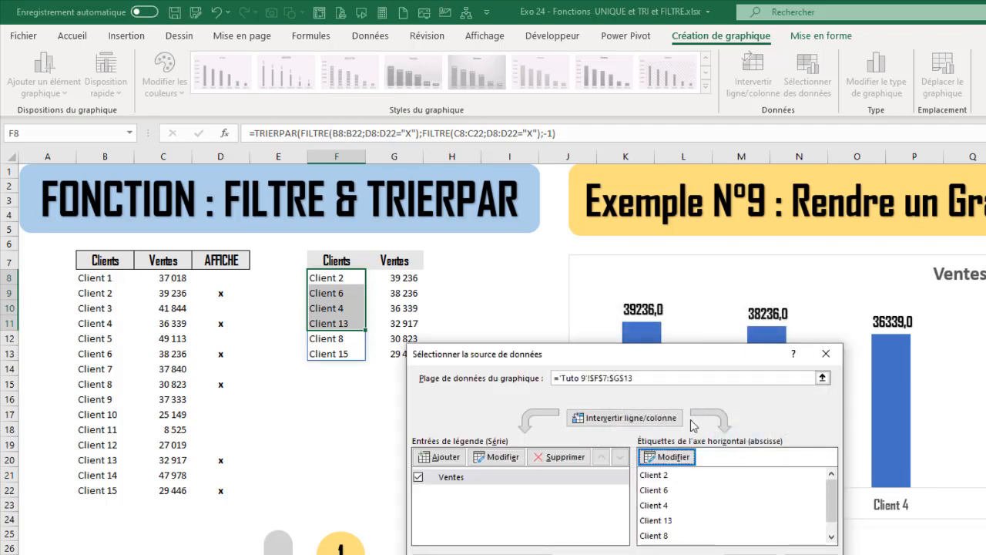
{"action": "left_click", "coordinate": [749, 553]}
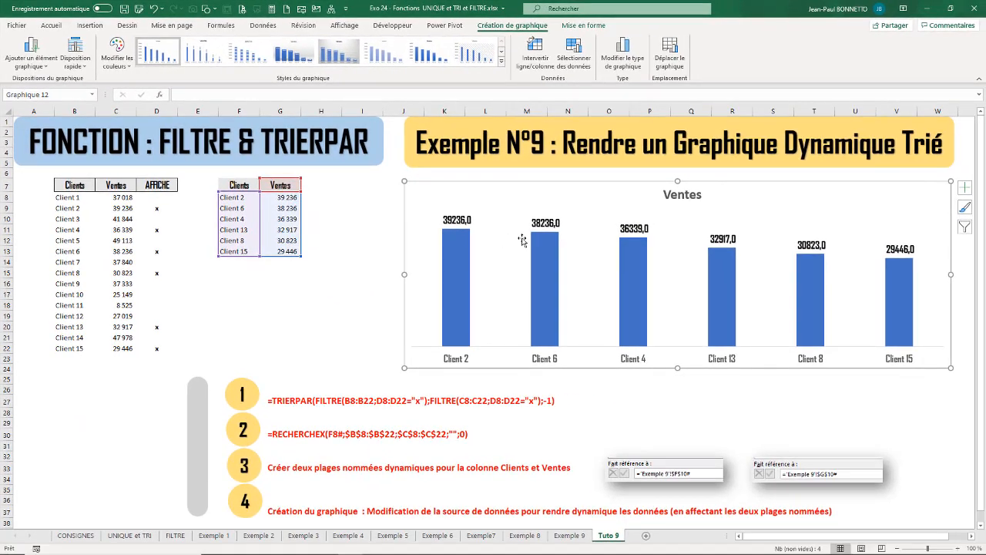
Step: Format the chart's data labels in the Nombre category with 0 decimals and the thousands separator
{"action": "left_click", "coordinate": [522, 239]}
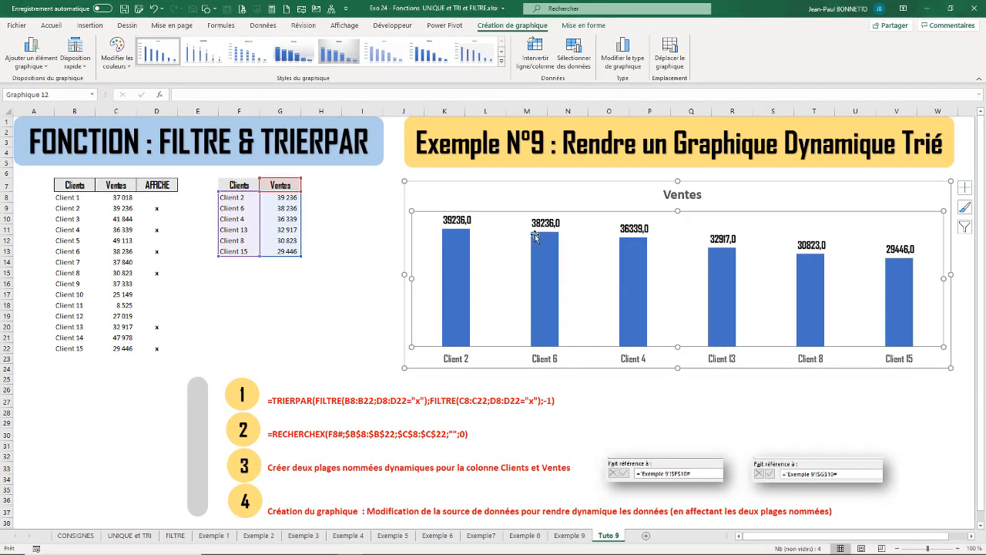
{"action": "left_click", "coordinate": [637, 231]}
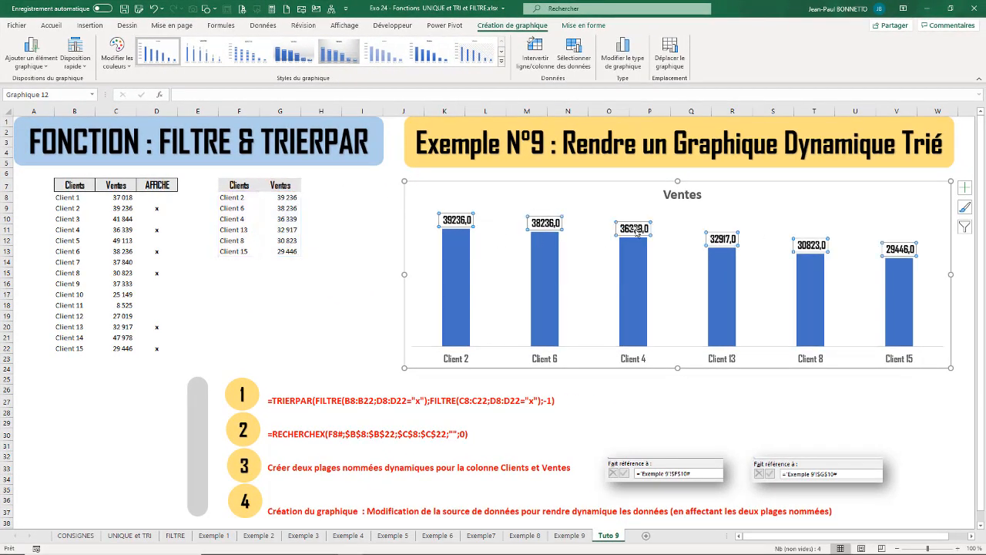
{"action": "right_click", "coordinate": [637, 231]}
{"action": "left_click", "coordinate": [688, 358]}
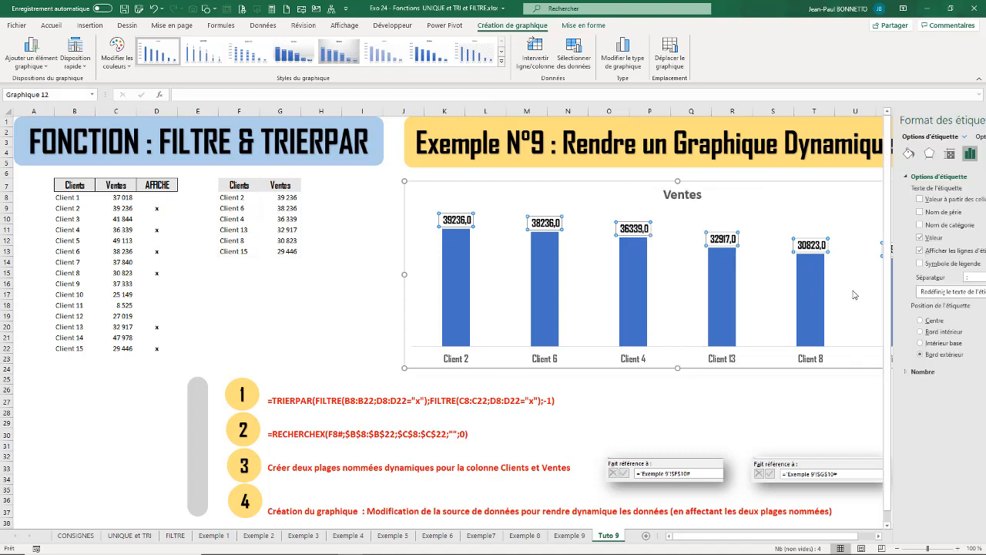
{"action": "left_click", "coordinate": [917, 371]}
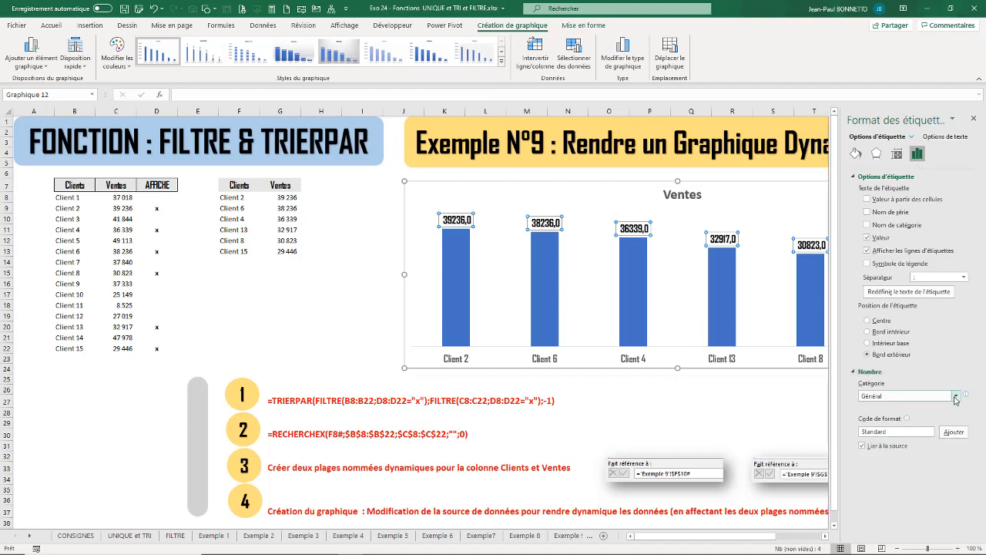
{"action": "left_click", "coordinate": [956, 395]}
{"action": "left_click", "coordinate": [880, 416]}
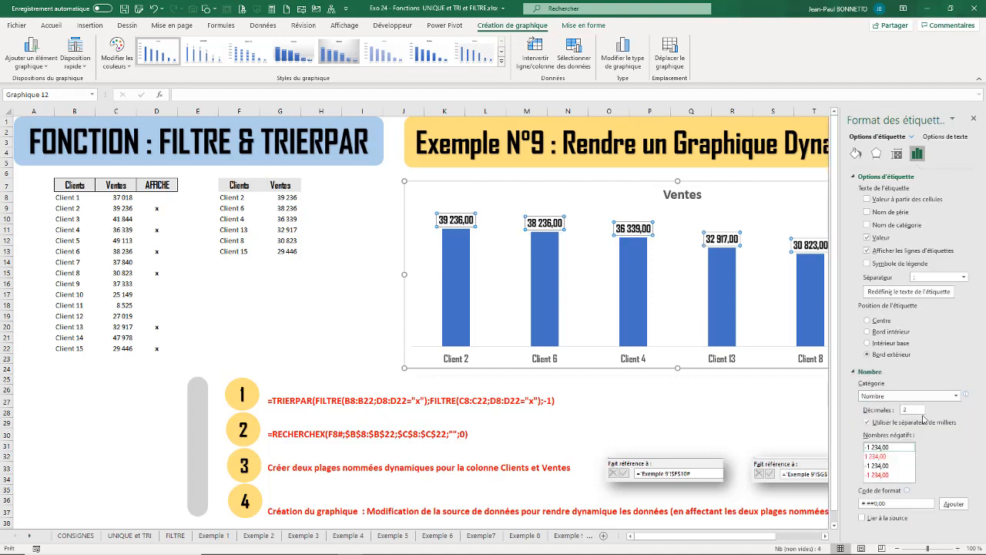
{"action": "left_click_drag", "start_coordinate": [911, 410], "coordinate": [886, 413]}
{"action": "left_click", "coordinate": [953, 505]}
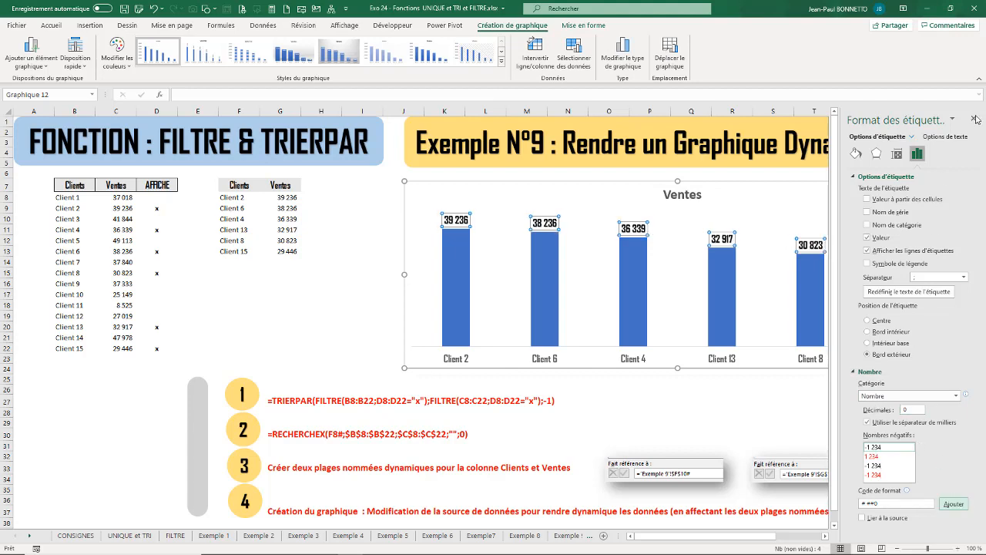
{"action": "left_click", "coordinate": [974, 121]}
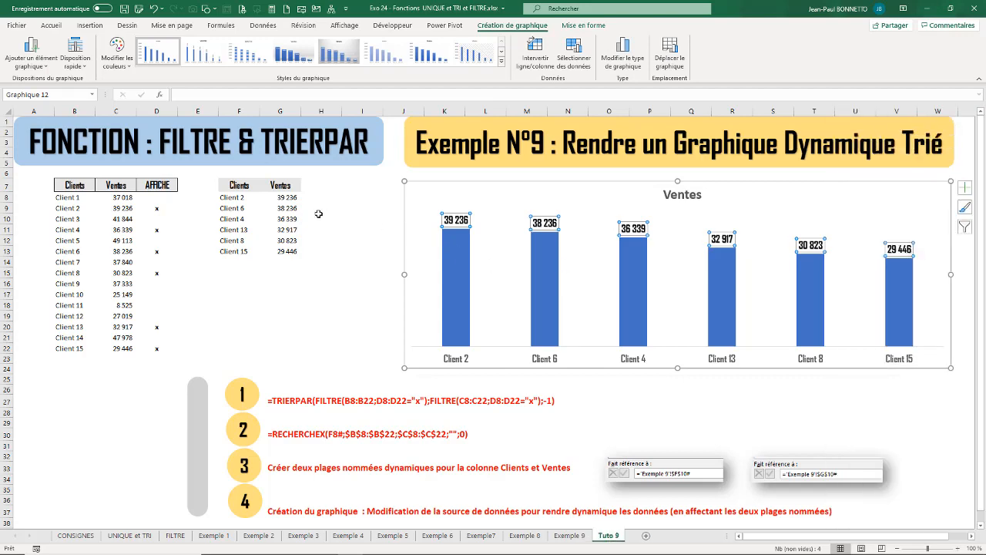
Step: Mark Client 10 with x in the AFFICHE column
{"action": "left_click", "coordinate": [152, 292]}
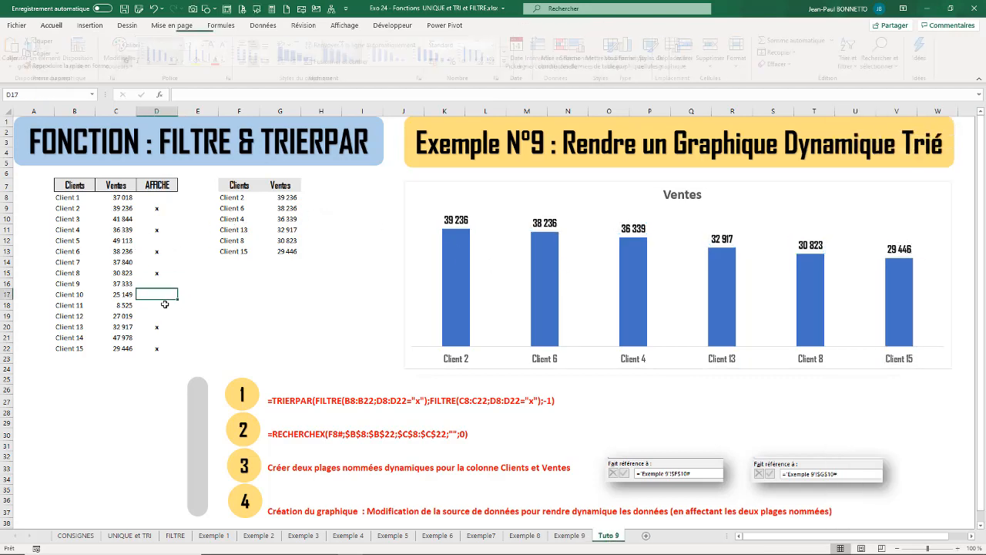
{"action": "type", "text": "x"}
{"action": "key", "text": "Return"}
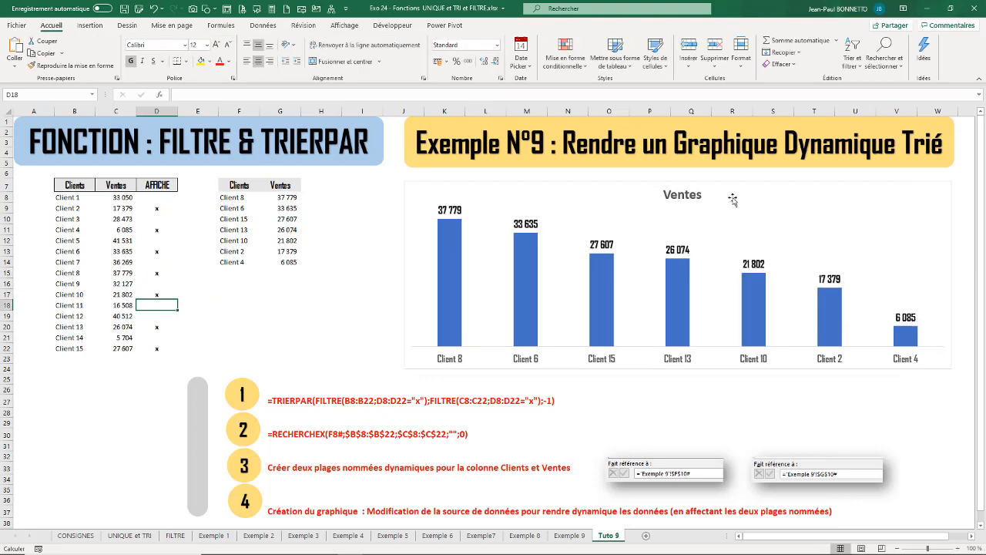
Step: Clear the x marks of Client 4, Client 10 and Client 13 in the AFFICHE column
{"action": "left_click", "coordinate": [157, 231]}
{"action": "type", "text": "x"}
{"action": "key", "text": "Delete"}
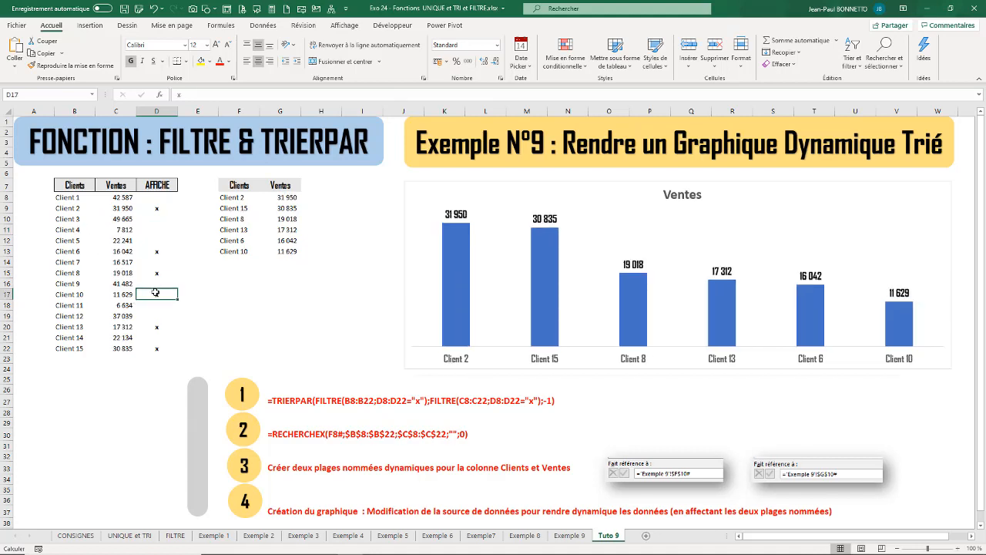
{"action": "type", "text": "x"}
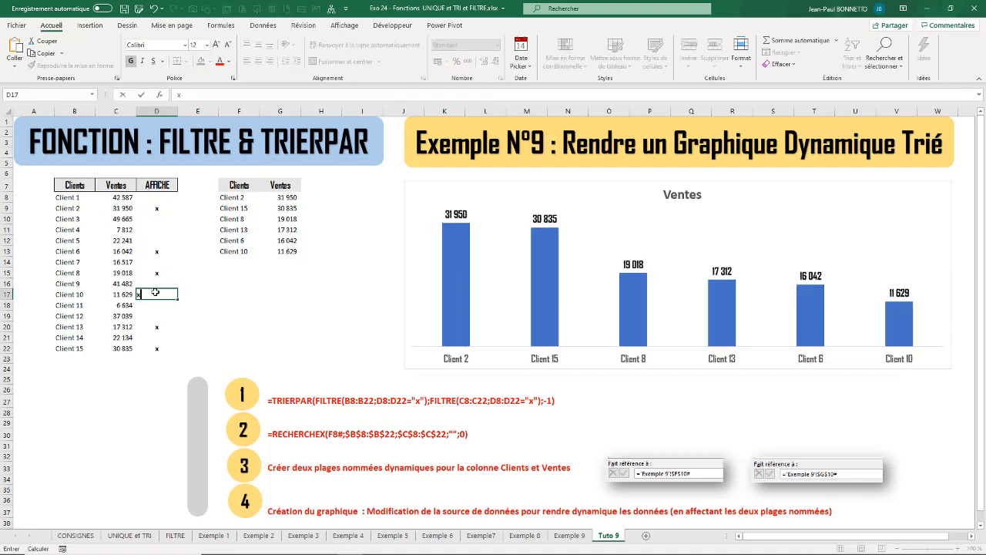
{"action": "key", "text": "BackSpace"}
{"action": "left_click", "coordinate": [141, 335]}
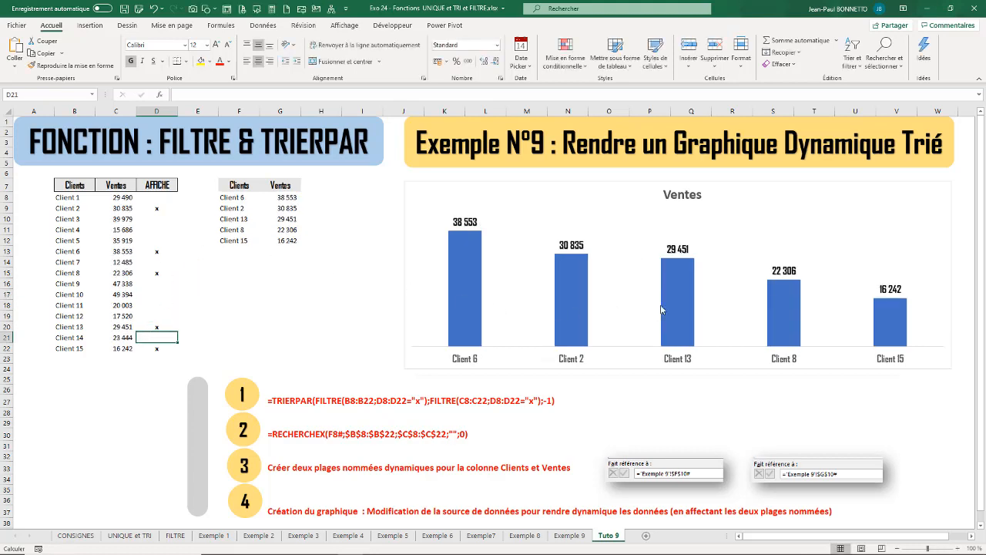
{"action": "left_click", "coordinate": [155, 324]}
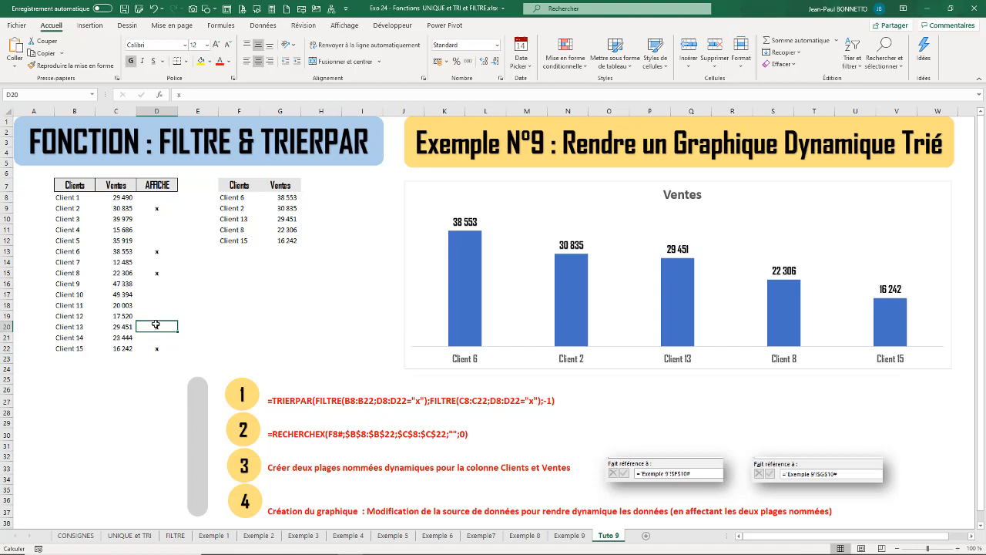
{"action": "key", "text": "Delete"}
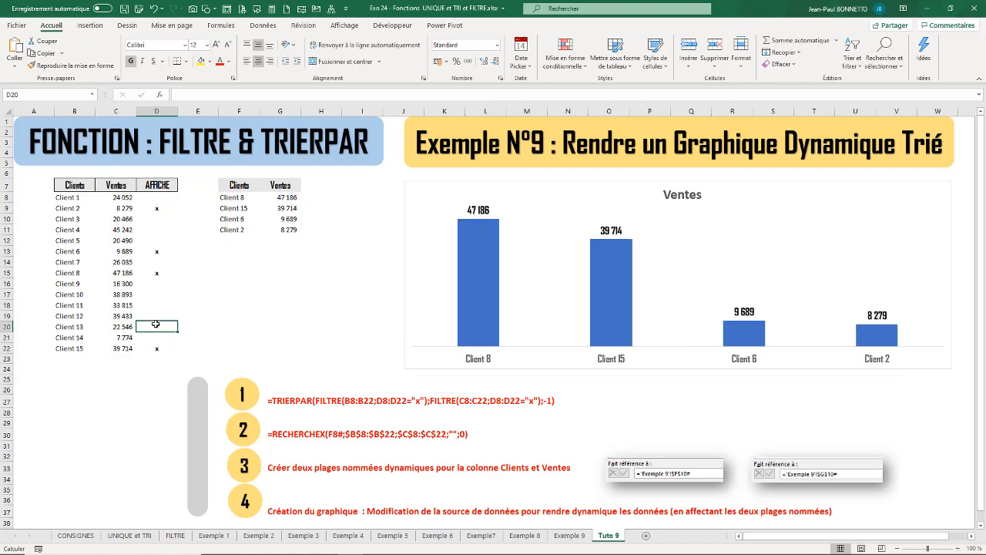